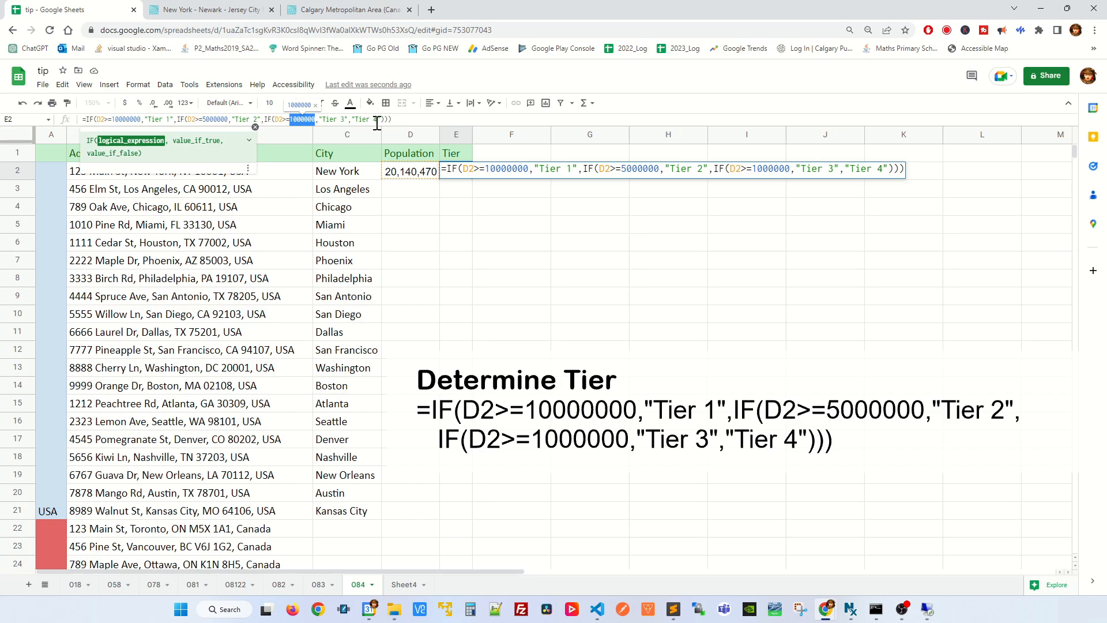
{"action": "left_click", "coordinate": [484, 239]}
{"action": "left_click", "coordinate": [455, 222]}
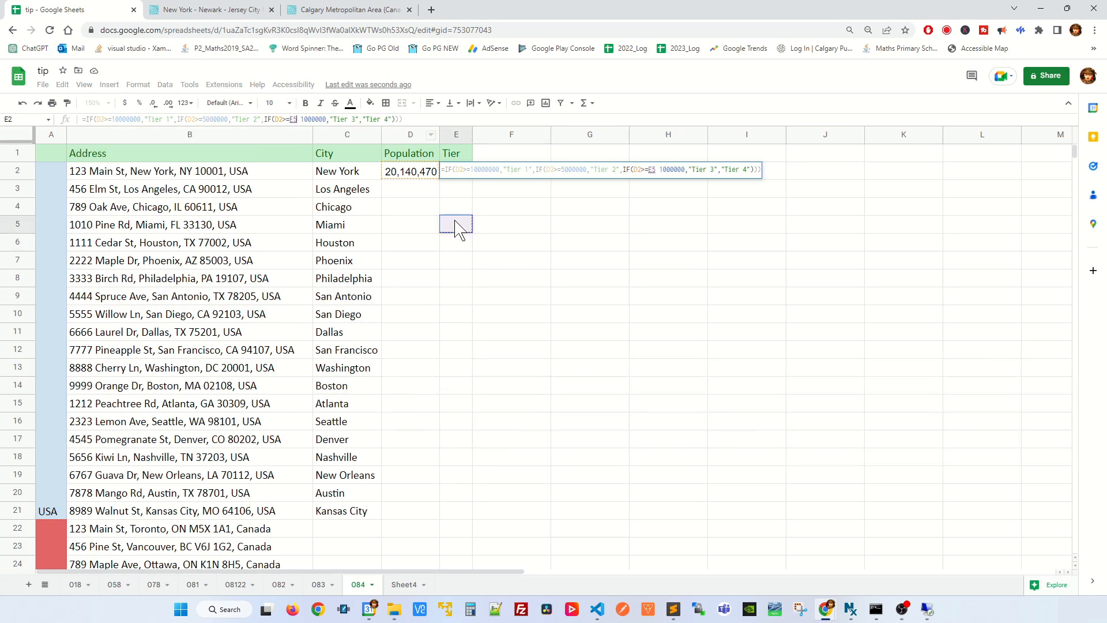
{"action": "key", "text": "ctrl+z"}
{"action": "left_click", "coordinate": [349, 244]}
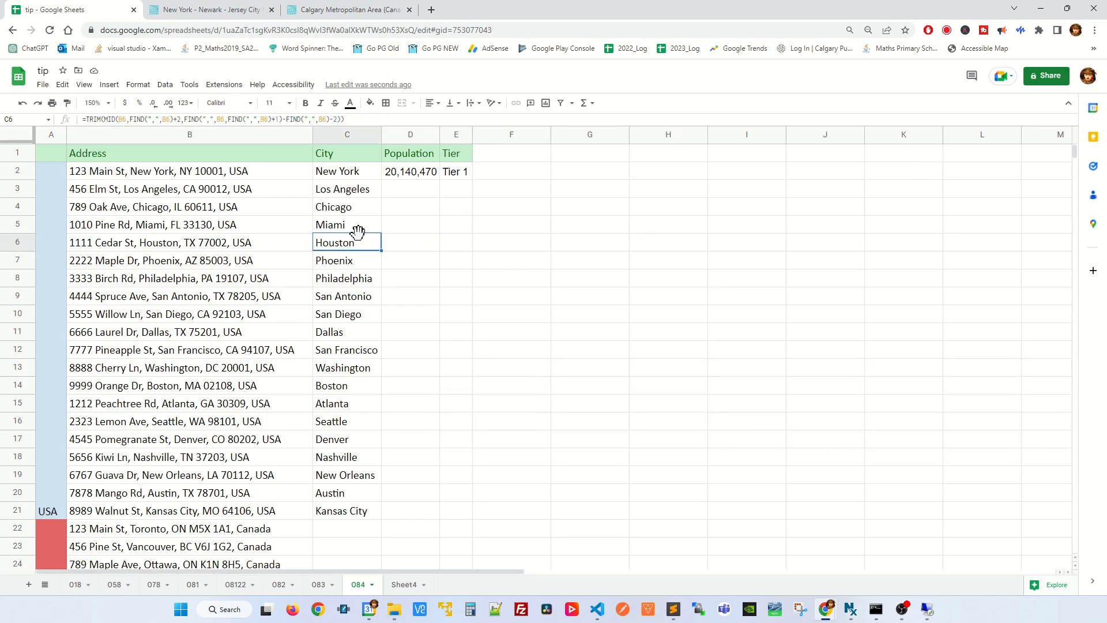
Step: Fill the Population and Tier formulas from D2:E2 down through row 21 for all the USA addresses
{"action": "left_click_drag", "start_coordinate": [411, 173], "coordinate": [460, 509]}
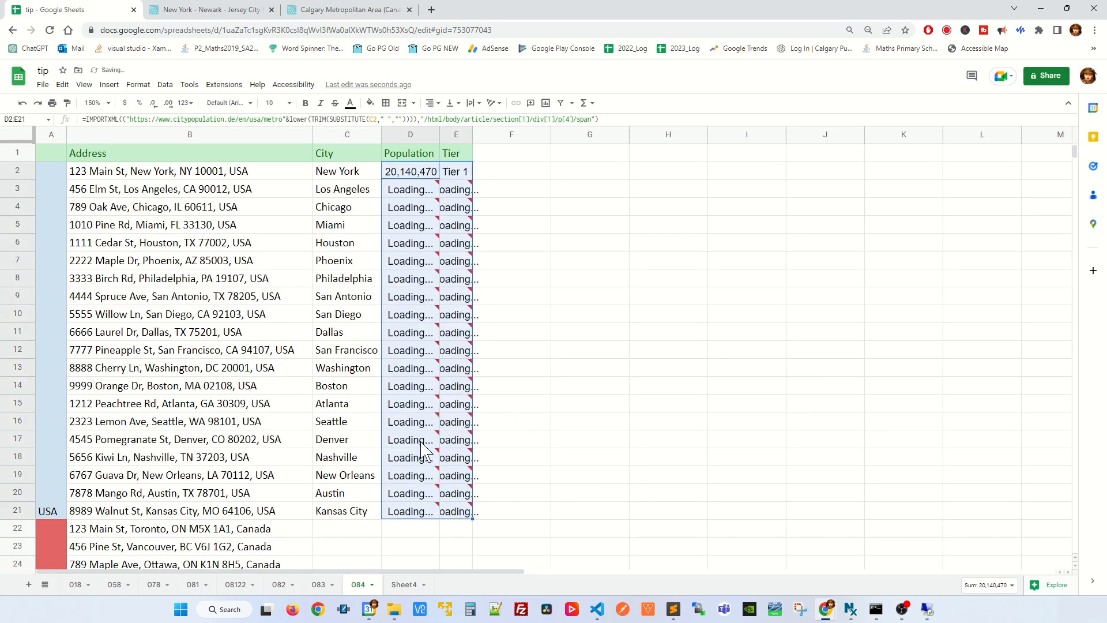
{"action": "left_click", "coordinate": [571, 515]}
Step: Copy the city-extraction formula from C21 into C22 and fill it down through C39 for the Canadian addresses
{"action": "scroll", "coordinate": [518, 496], "scroll_direction": "down", "scroll_amount": 5}
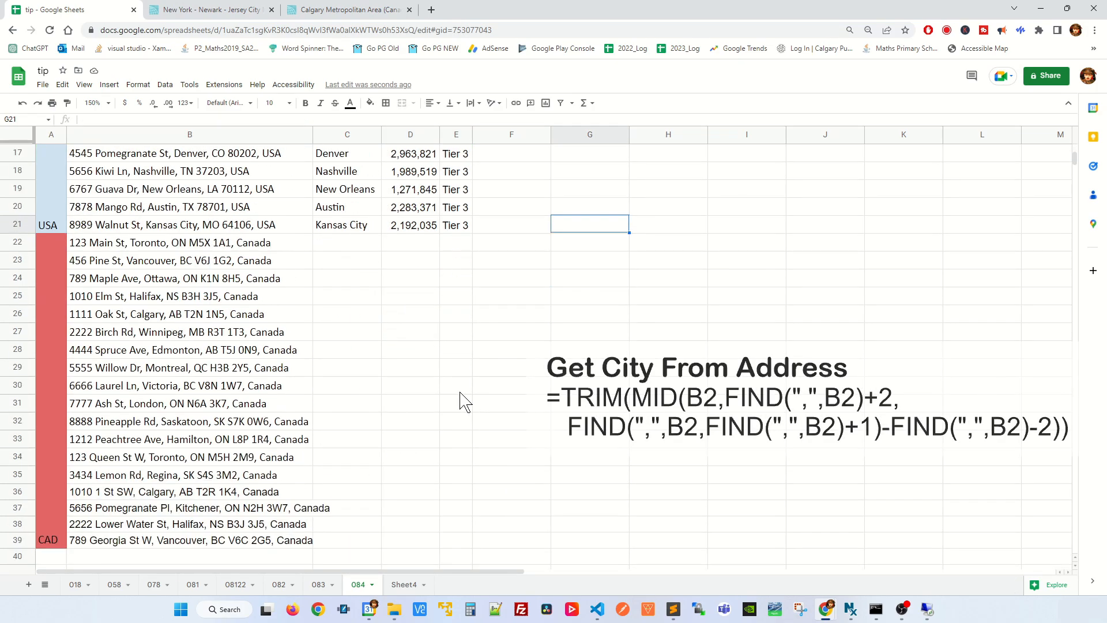
{"action": "left_click", "coordinate": [366, 229]}
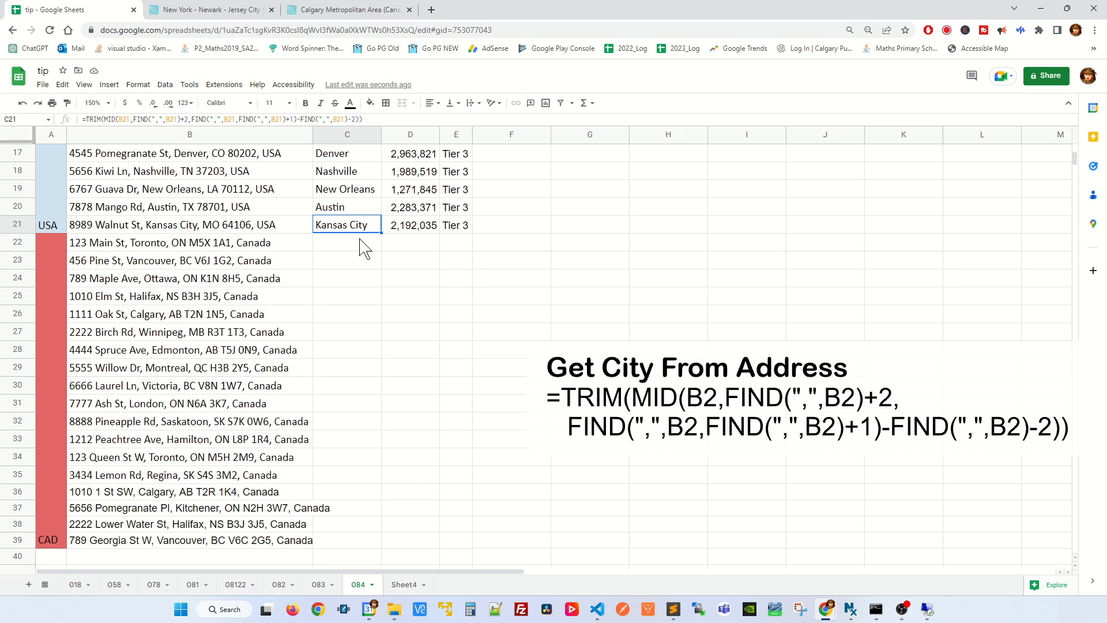
{"action": "left_click", "coordinate": [366, 248]}
{"action": "type", "text": "Toronto"}
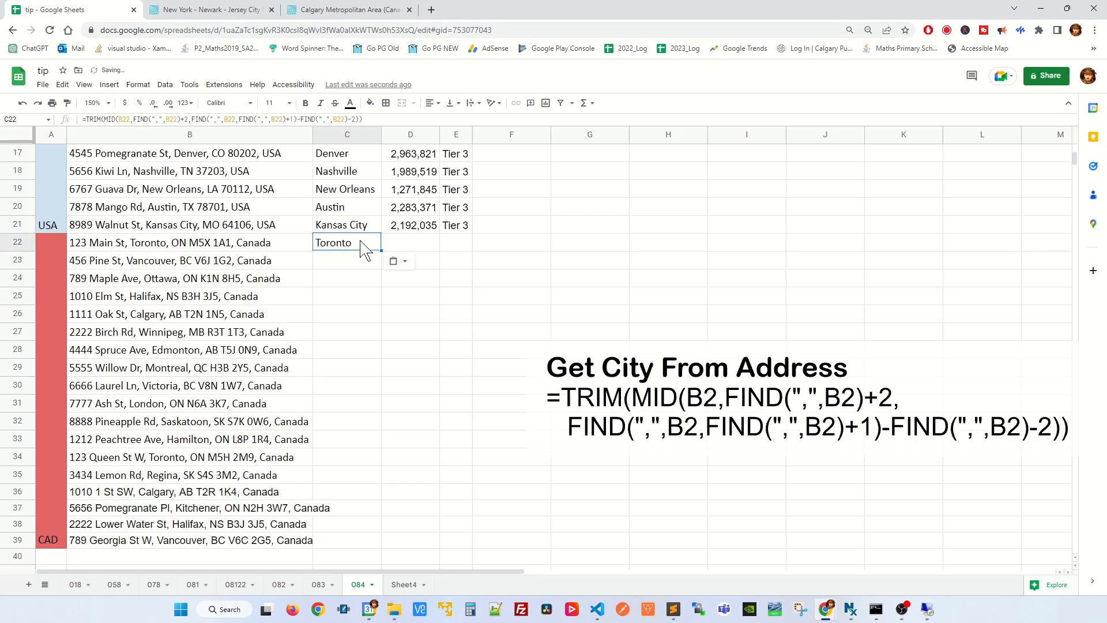
{"action": "left_click_drag", "start_coordinate": [381, 252], "coordinate": [362, 542]}
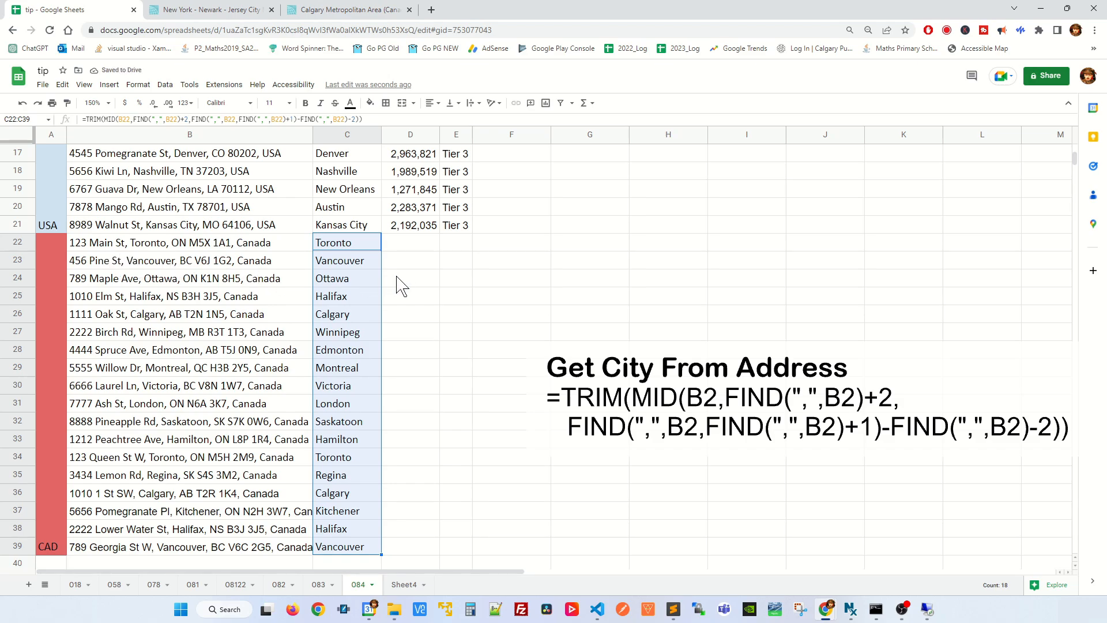
Step: Examine the population import formula used in D21, the last USA row, and return to D22
{"action": "left_click", "coordinate": [407, 247]}
{"action": "scroll", "coordinate": [415, 277], "scroll_direction": "up", "scroll_amount": 3}
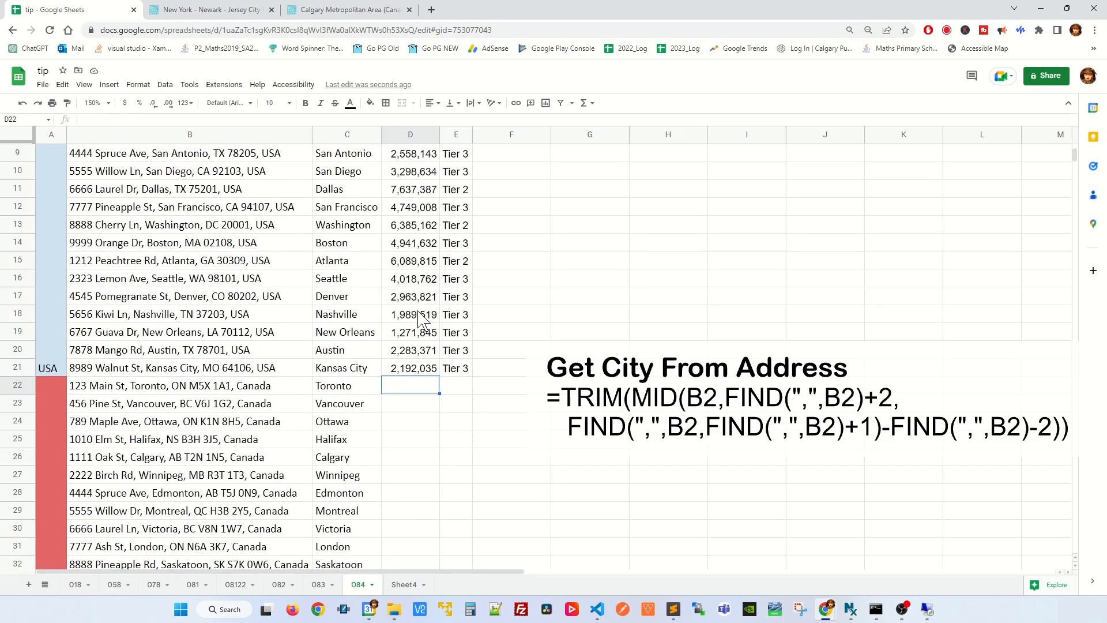
{"action": "left_click", "coordinate": [421, 369]}
{"action": "scroll", "coordinate": [455, 354], "scroll_direction": "up", "scroll_amount": 3}
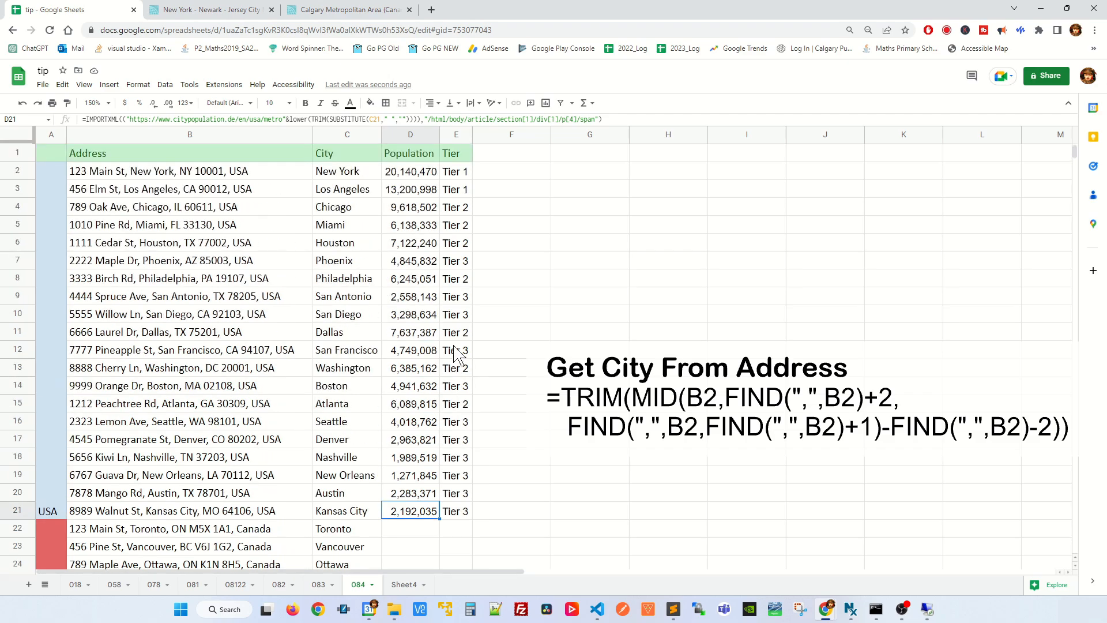
{"action": "left_click", "coordinate": [413, 535]}
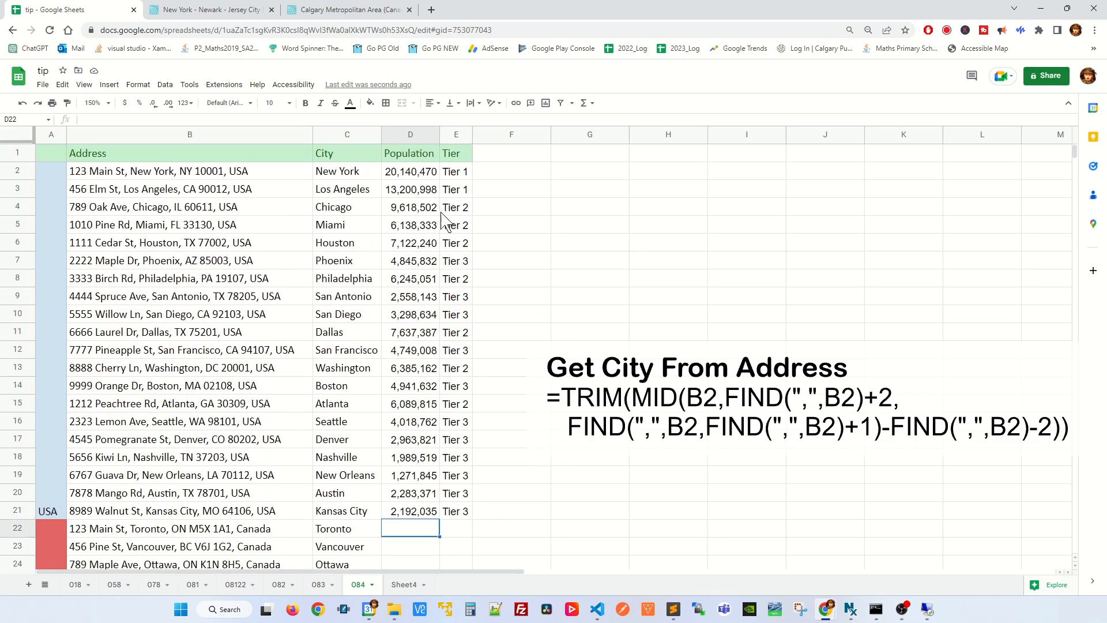
Step: Compare the country and city parts of the web addresses of the Calgary and New York population pages
{"action": "left_click", "coordinate": [304, 9]}
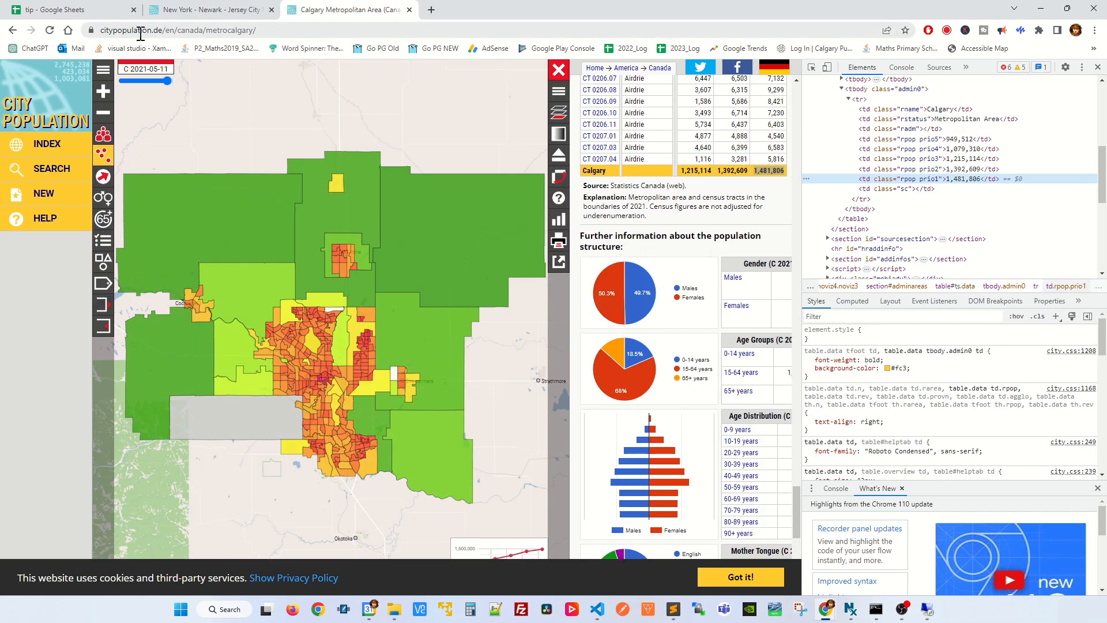
{"action": "left_click", "coordinate": [182, 30]}
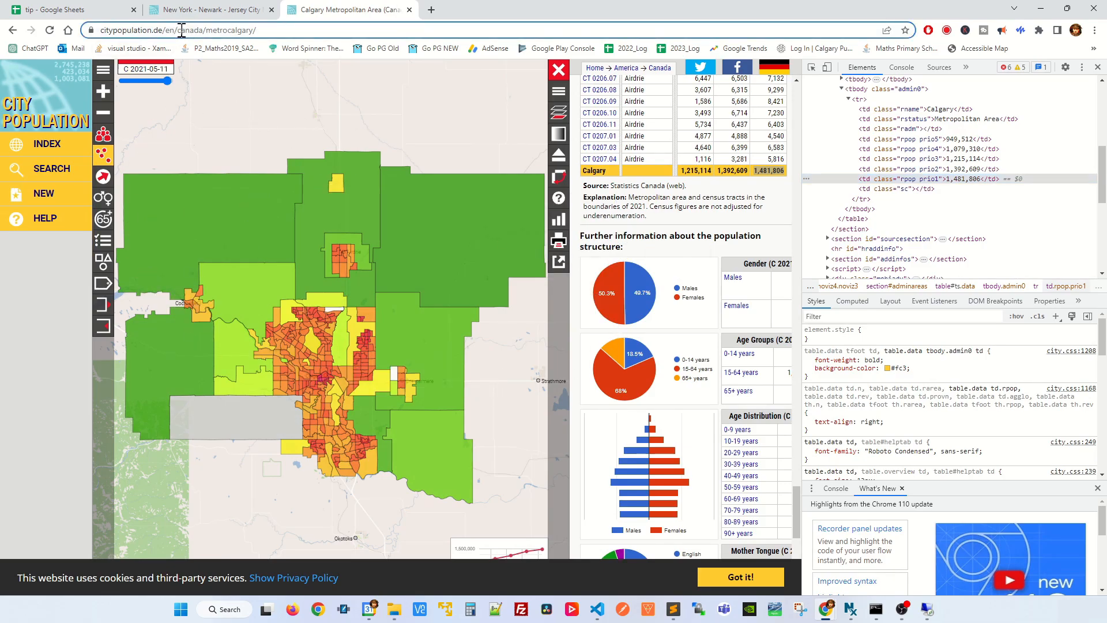
{"action": "left_click", "coordinate": [199, 8]}
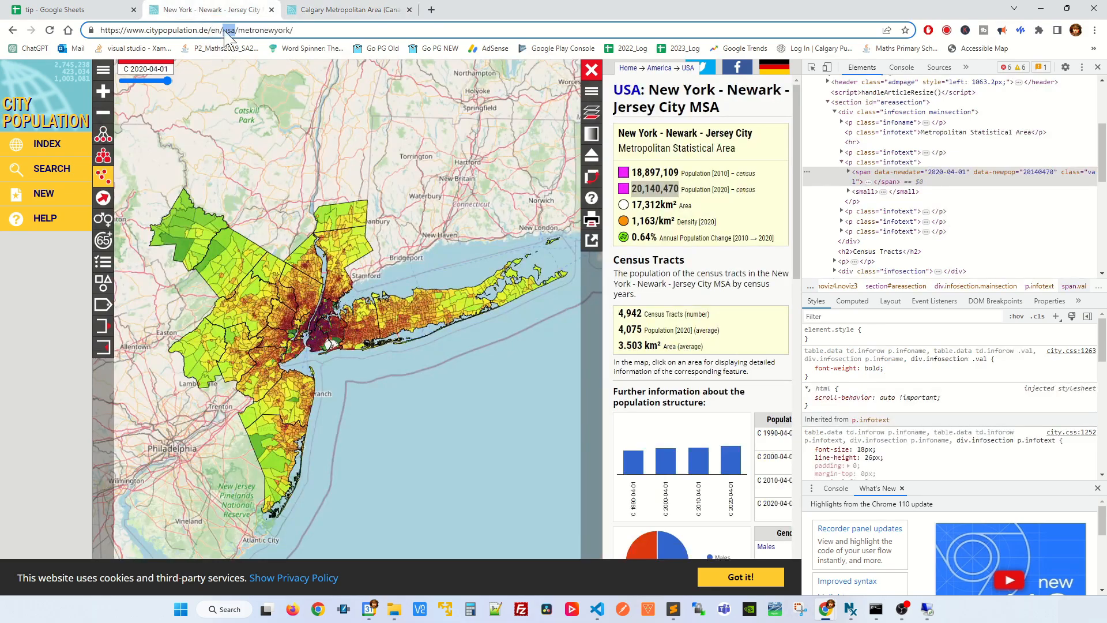
{"action": "left_click", "coordinate": [339, 13]}
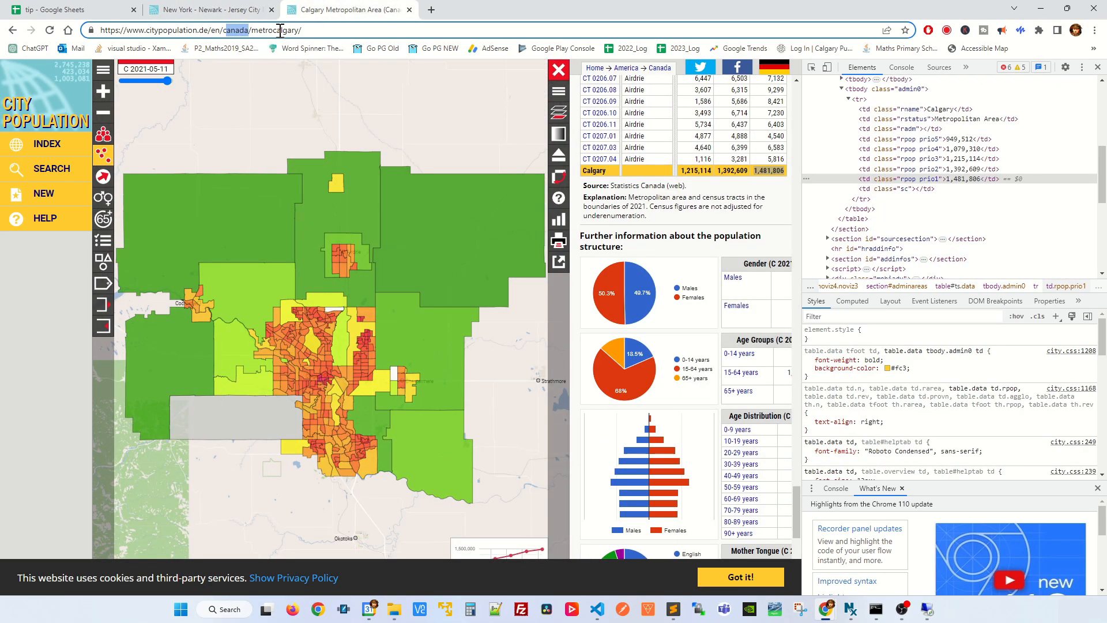
{"action": "left_click_drag", "start_coordinate": [273, 30], "coordinate": [288, 30]}
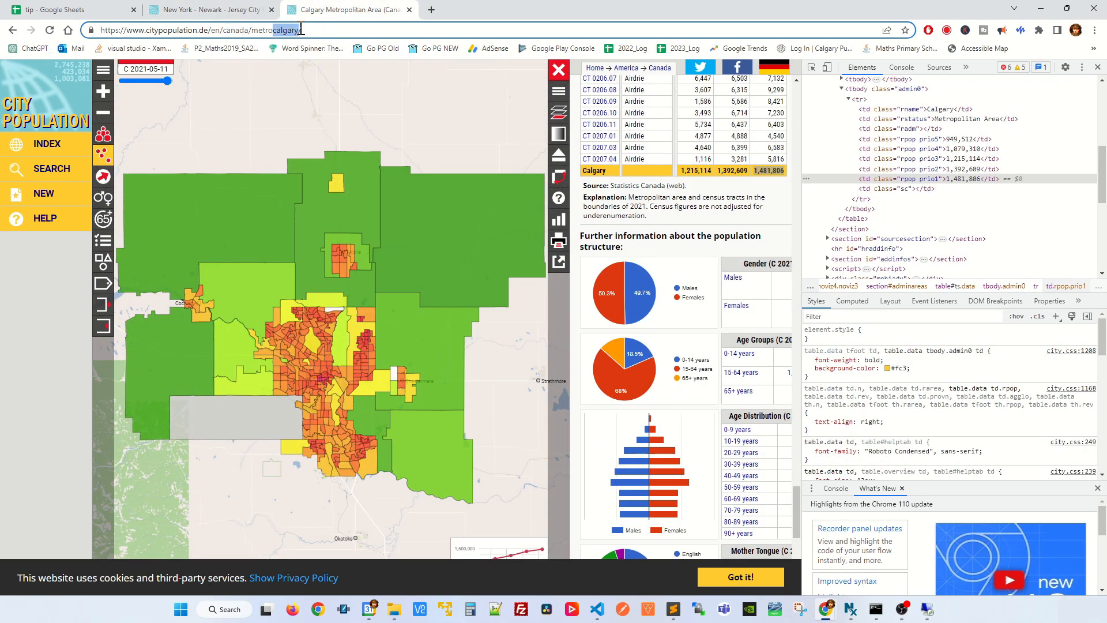
Step: Inspect Calgary's most recent population figure in the table's total row and copy its element's full XPath
{"action": "double_click", "coordinate": [778, 171]}
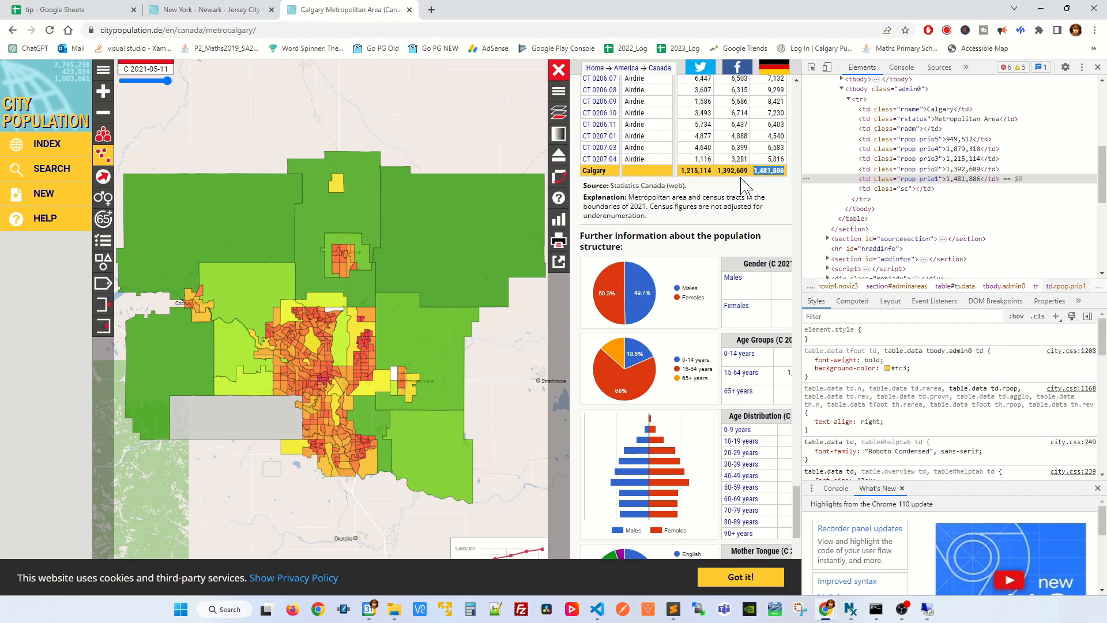
{"action": "right_click", "coordinate": [768, 170]}
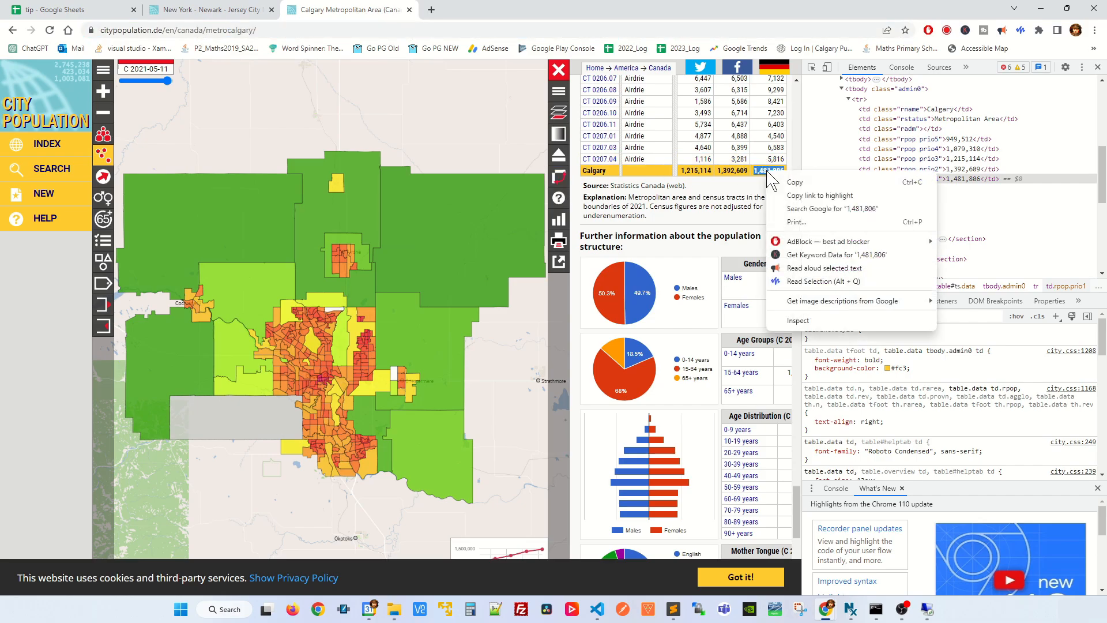
{"action": "left_click", "coordinate": [828, 320]}
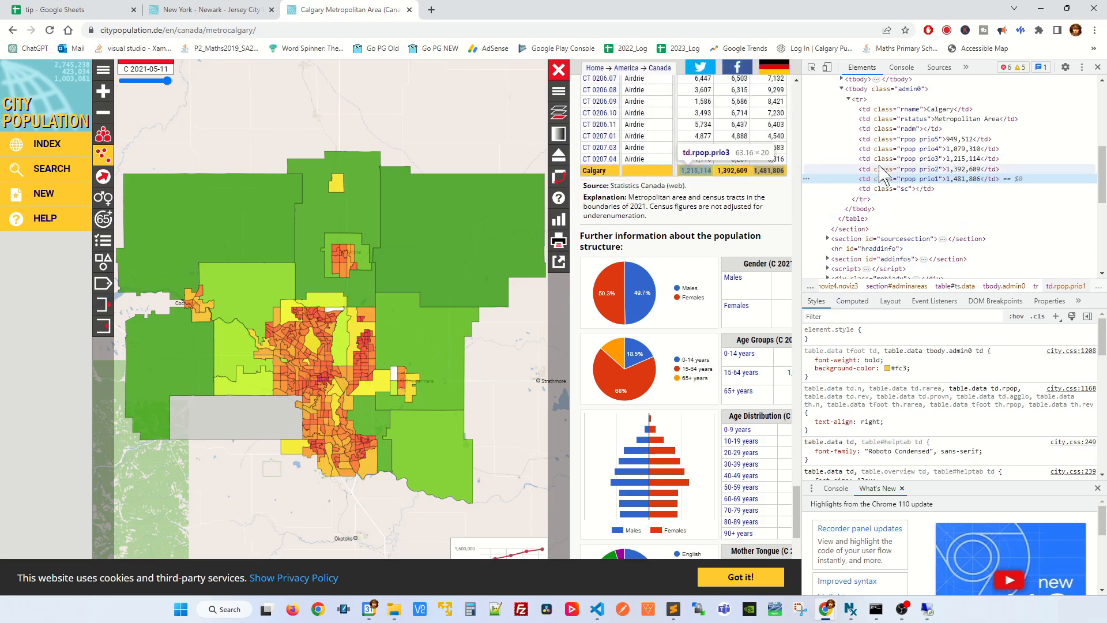
{"action": "right_click", "coordinate": [960, 186]}
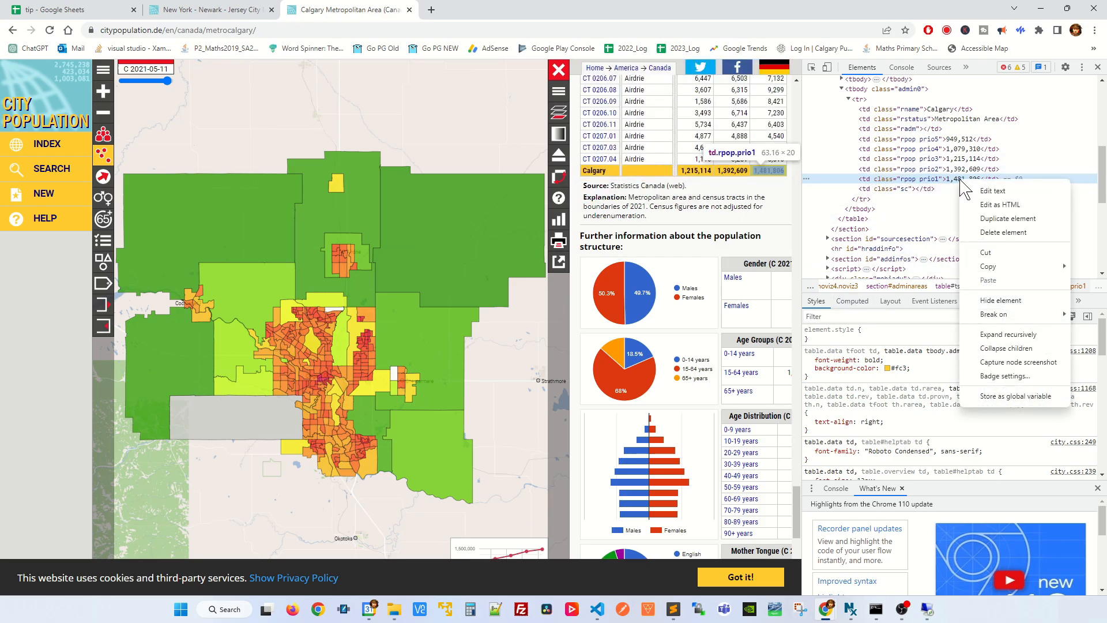
{"action": "mouse_move", "coordinate": [988, 267]}
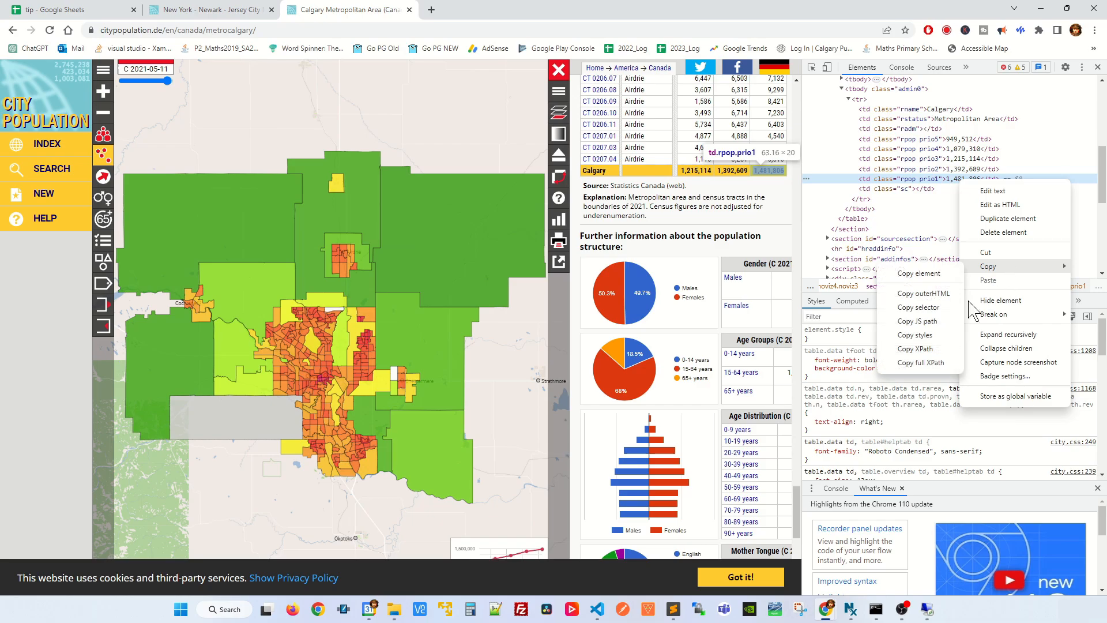
{"action": "left_click", "coordinate": [921, 362]}
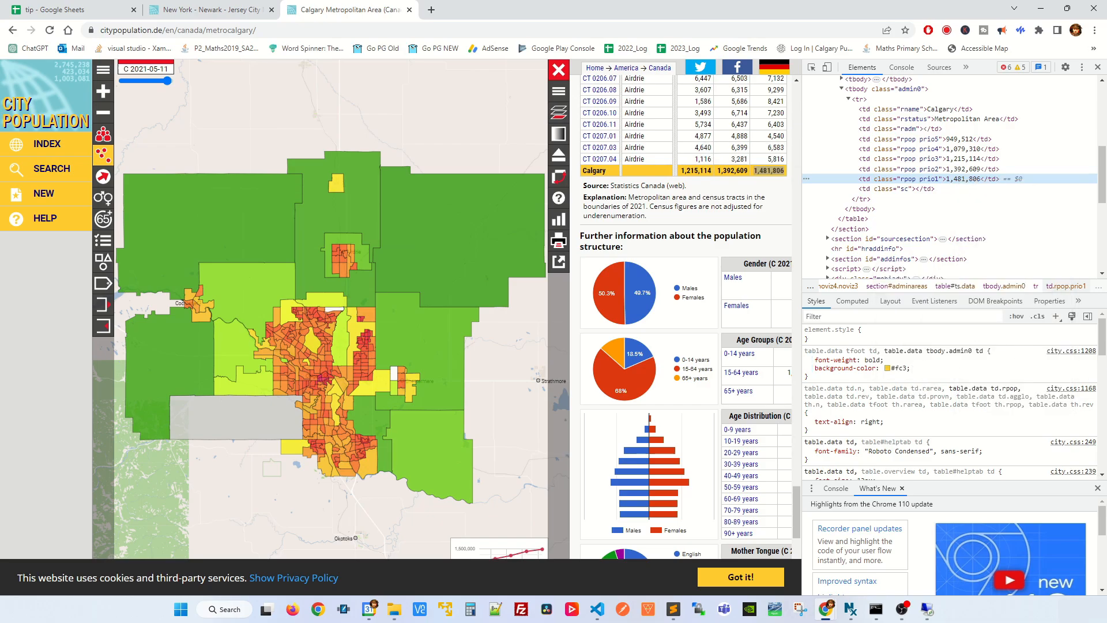
Step: Switch to Sublime Text and paste the copied XPath on line 4, below the existing USA path
{"action": "key", "text": "alt+Tab"}
{"action": "left_click_drag", "start_coordinate": [1106, 92], "coordinate": [844, 193]}
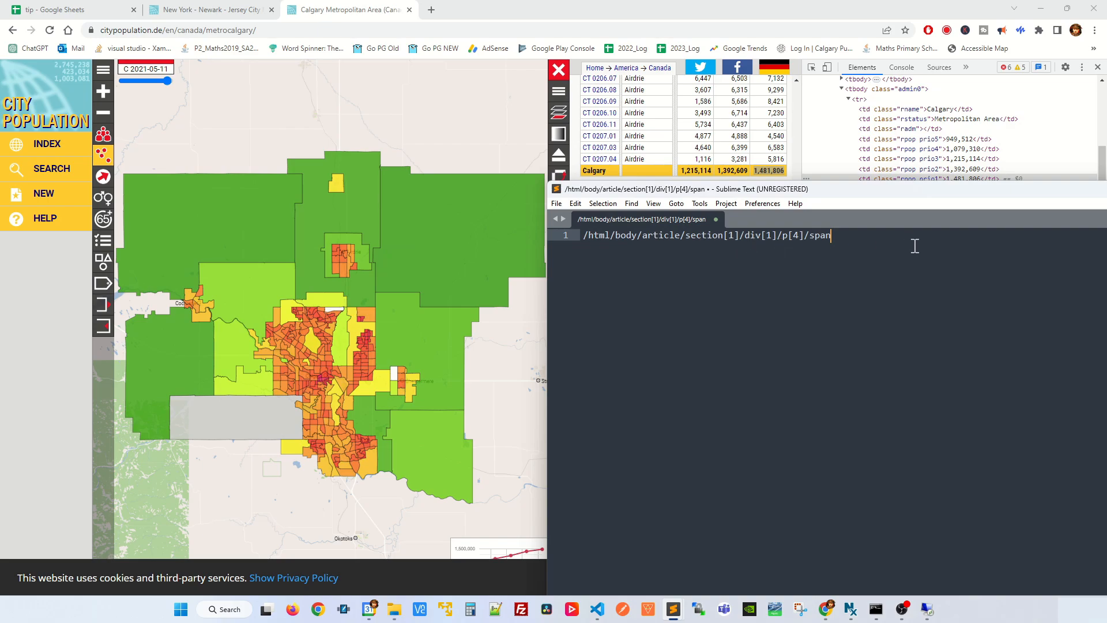
{"action": "key", "text": "Return"}
{"action": "key", "text": "Return"}
{"action": "key", "text": "Return"}
{"action": "type", "text": "/html/body/article/section[1]/table/tbody[2]/tr/td[8]"}
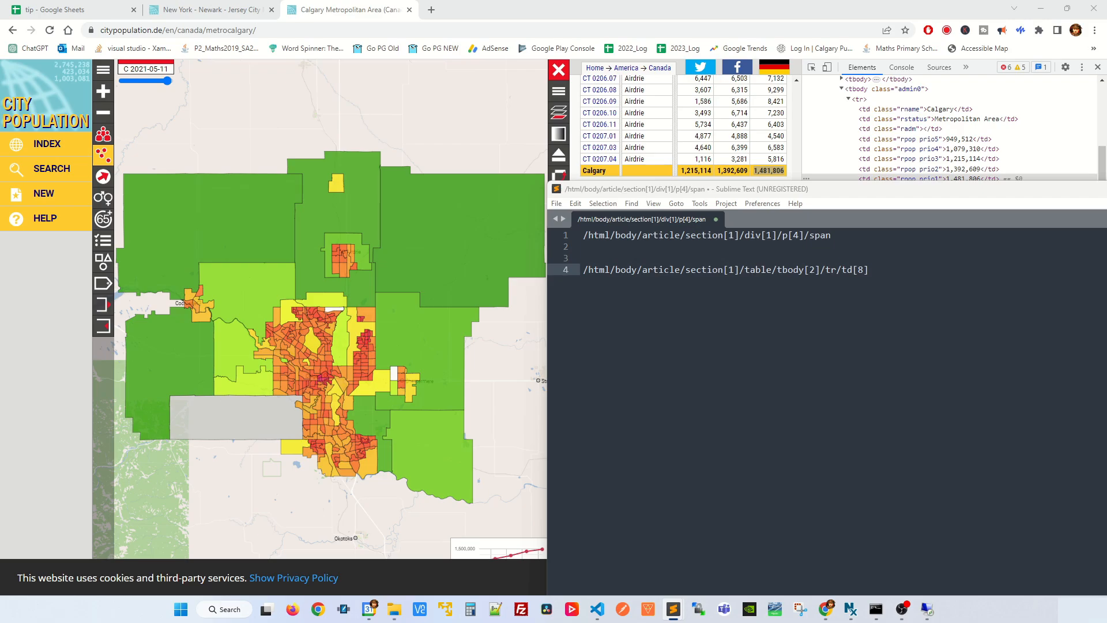
{"action": "left_click", "coordinate": [70, 9]}
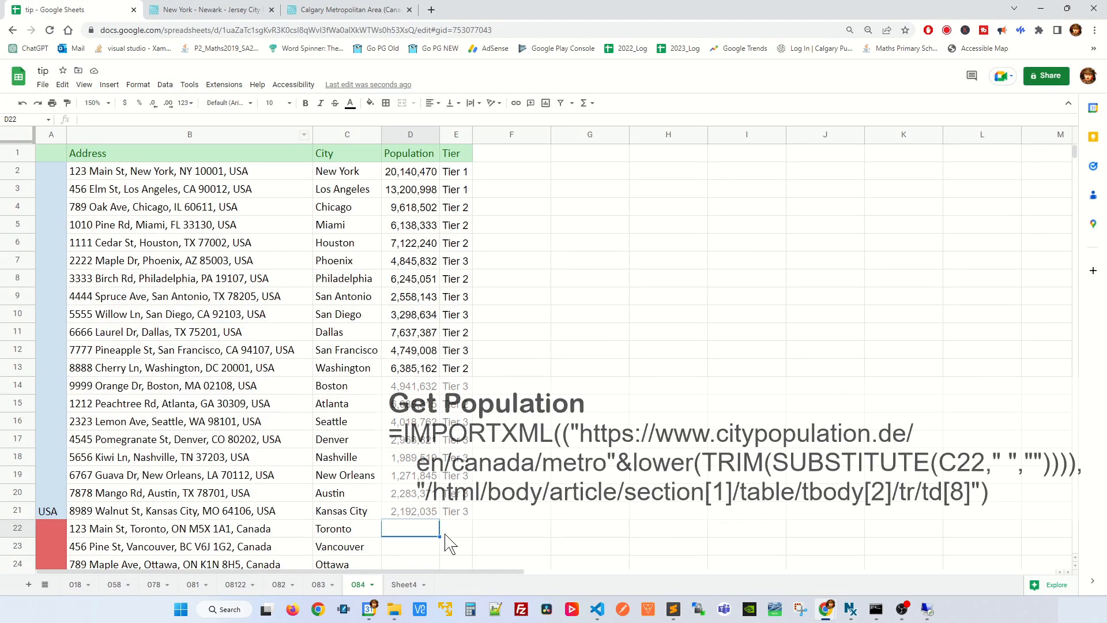
{"action": "scroll", "coordinate": [448, 543], "scroll_direction": "down", "scroll_amount": 5}
{"action": "double_click", "coordinate": [404, 352]}
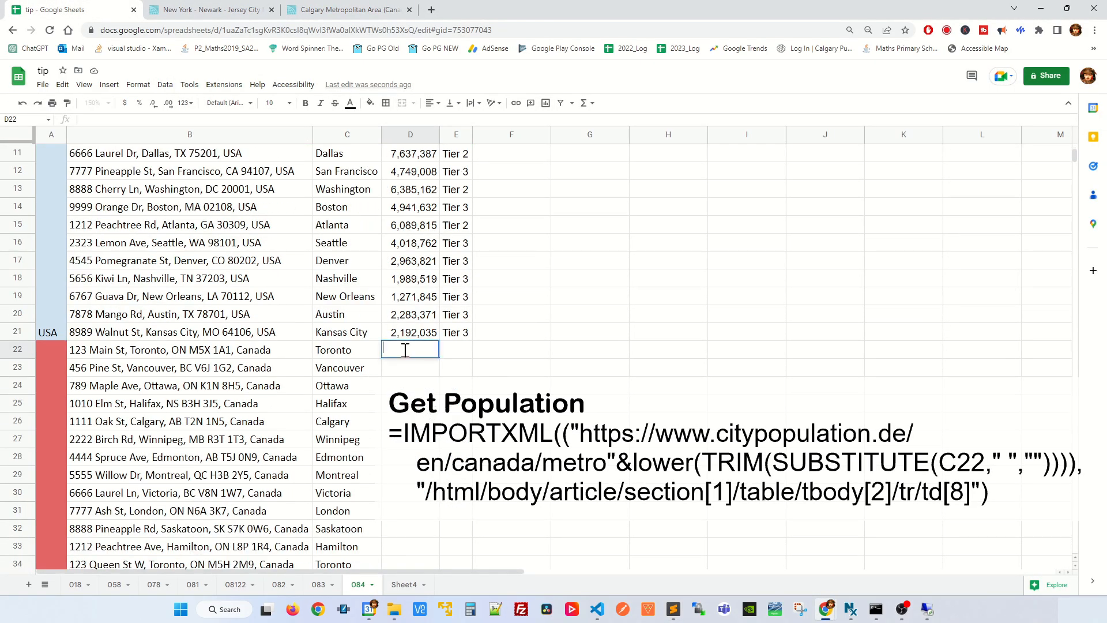
{"action": "type", "text": "=IMPORTXML((\"https://www.citypopulation.de/en/canada/metro\"&lower(TRIM(SUBSTITUTE(C22,\" \",\"\")))),"}
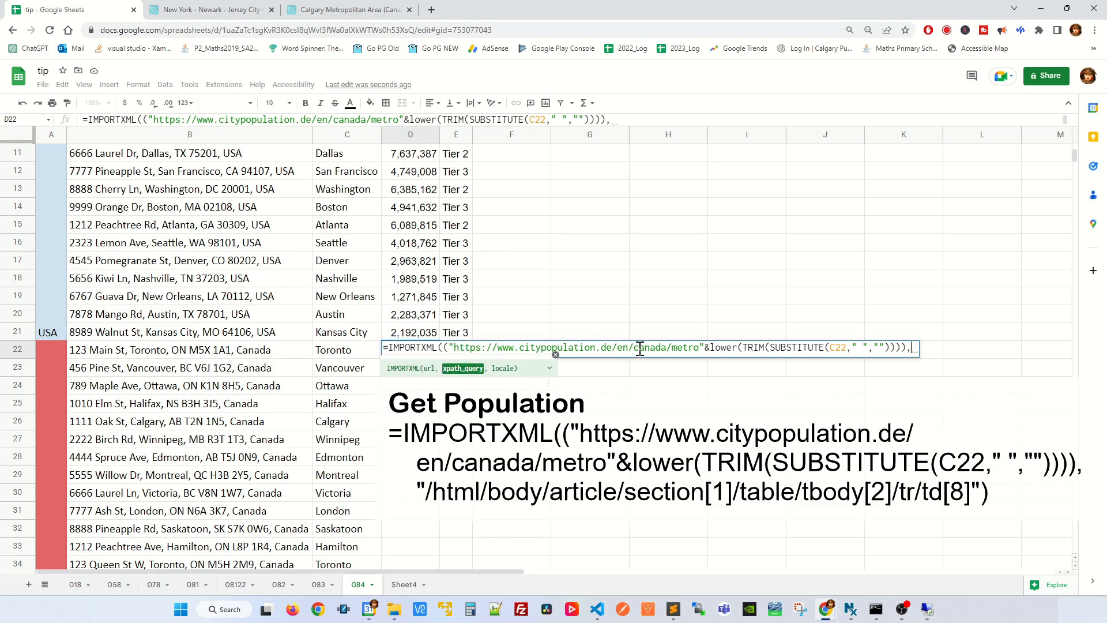
{"action": "left_click_drag", "start_coordinate": [634, 349], "coordinate": [675, 350]}
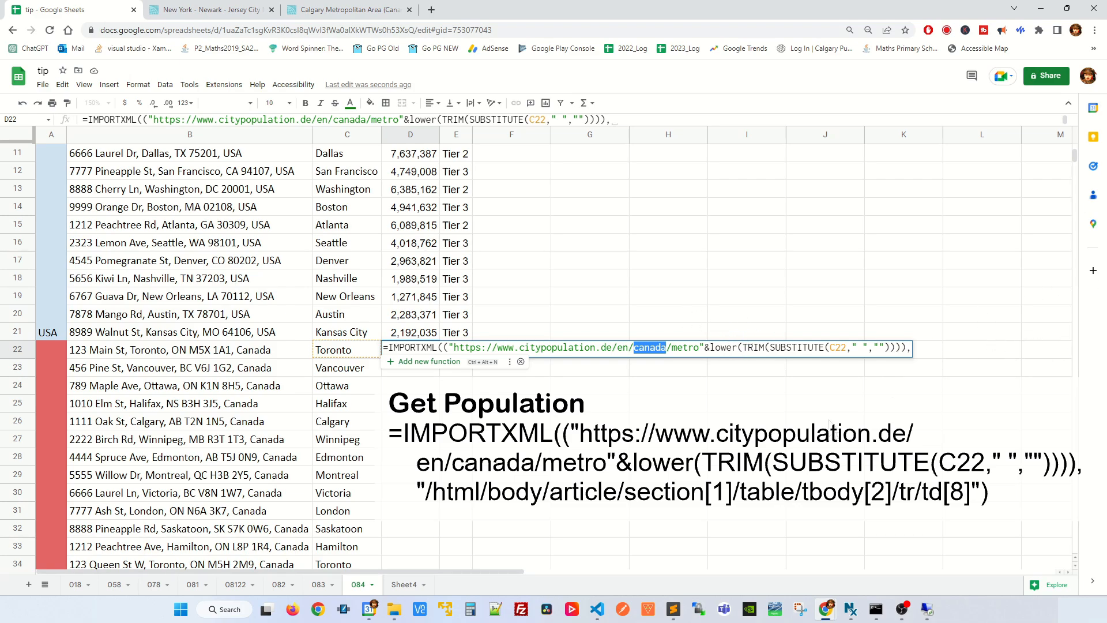
Step: Copy /html/body/article/section[1]/table/tbody[2]/tr/td[8] from Sublime Text and return to the spreadsheet
{"action": "key", "text": "alt+Tab"}
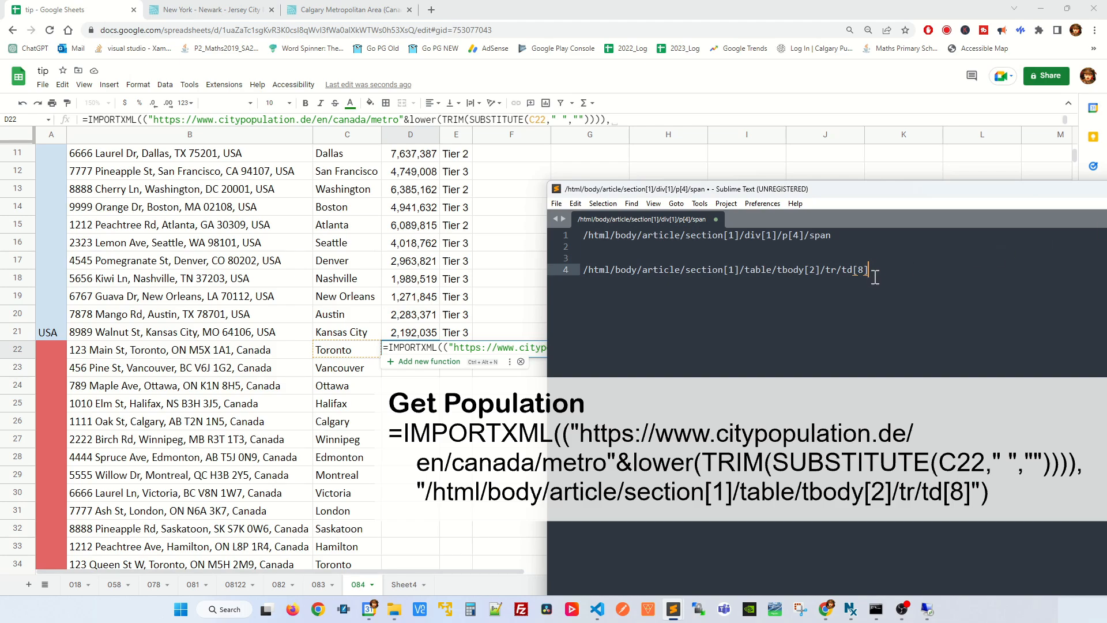
{"action": "left_click_drag", "start_coordinate": [875, 277], "coordinate": [583, 271]}
{"action": "right_click", "coordinate": [610, 271]}
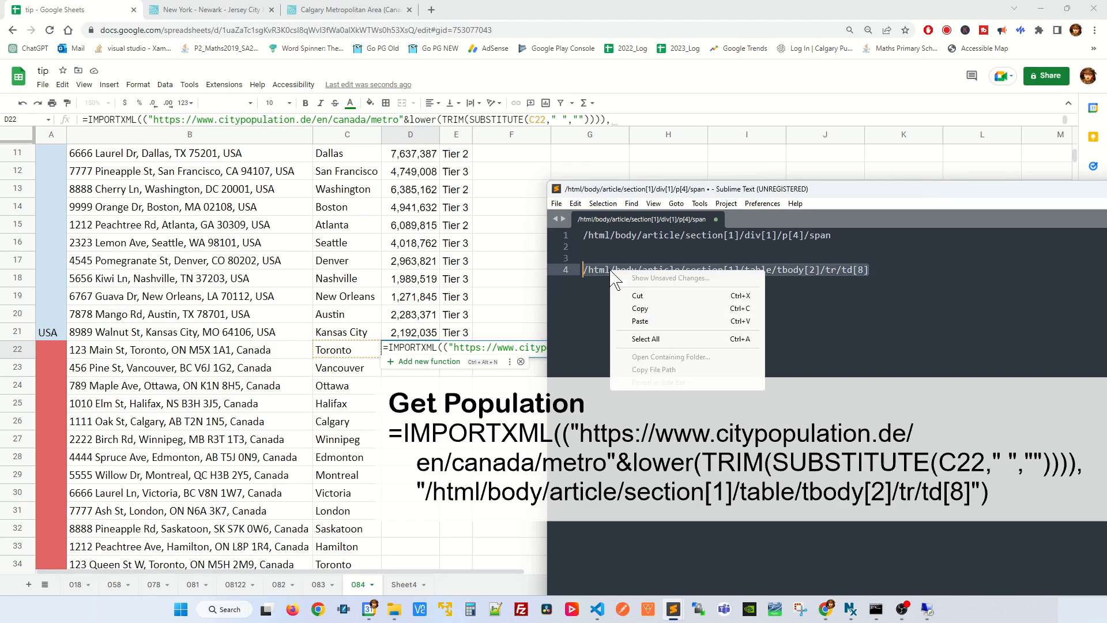
{"action": "left_click", "coordinate": [657, 310]}
{"action": "left_click", "coordinate": [718, 13]}
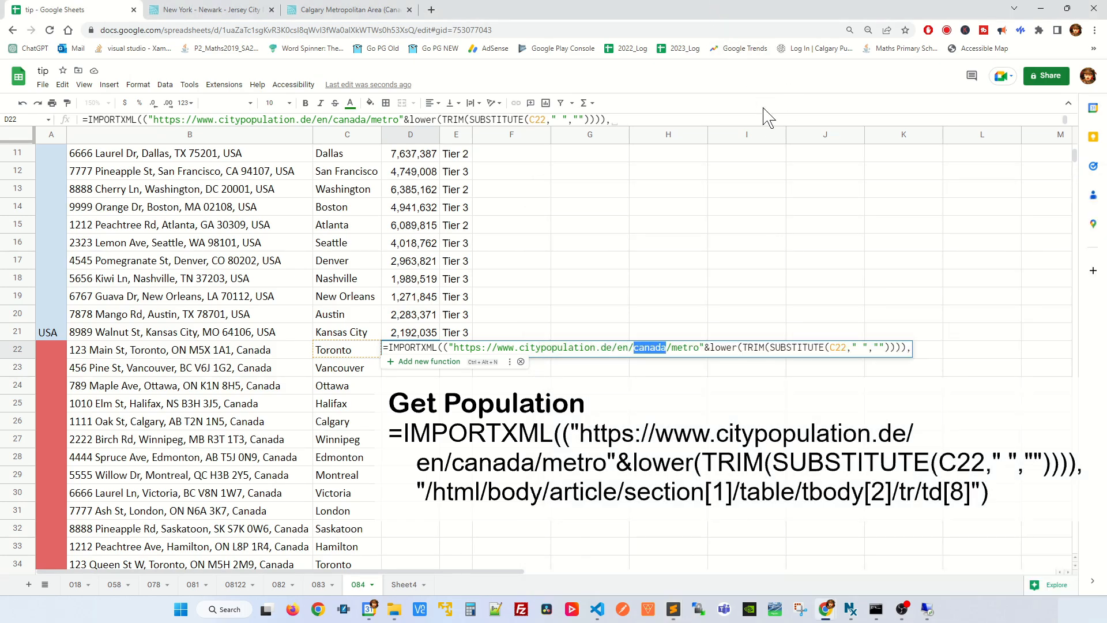
Step: Append the copied XPath without quotes and a closing parenthesis to D22's formula, commit it, and reselect the cell
{"action": "left_click", "coordinate": [911, 349]}
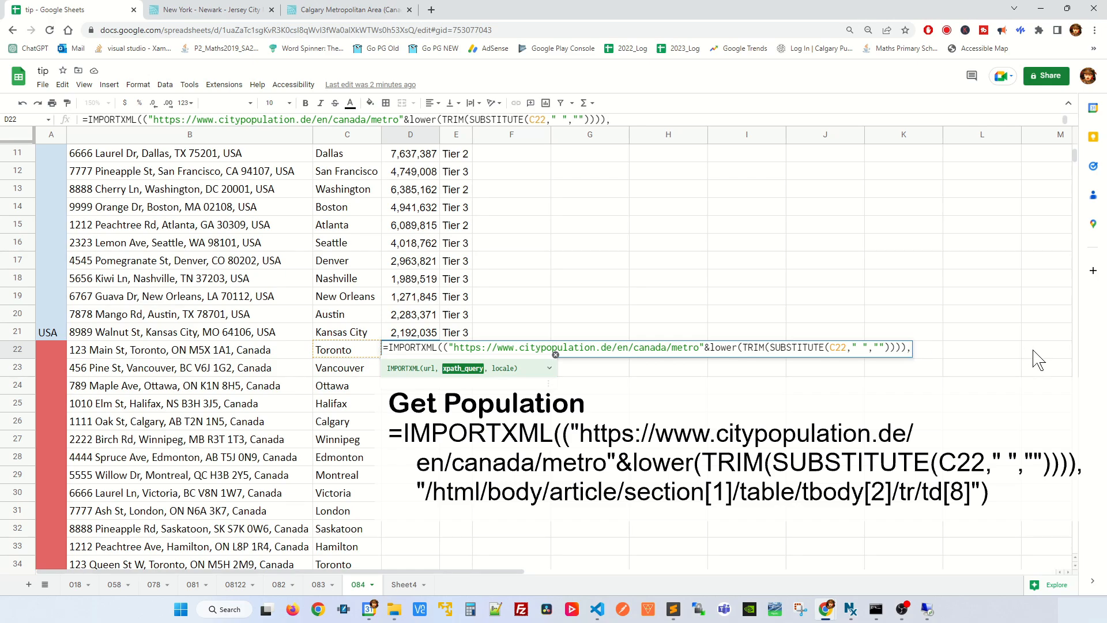
{"action": "key", "text": "ctrl+v"}
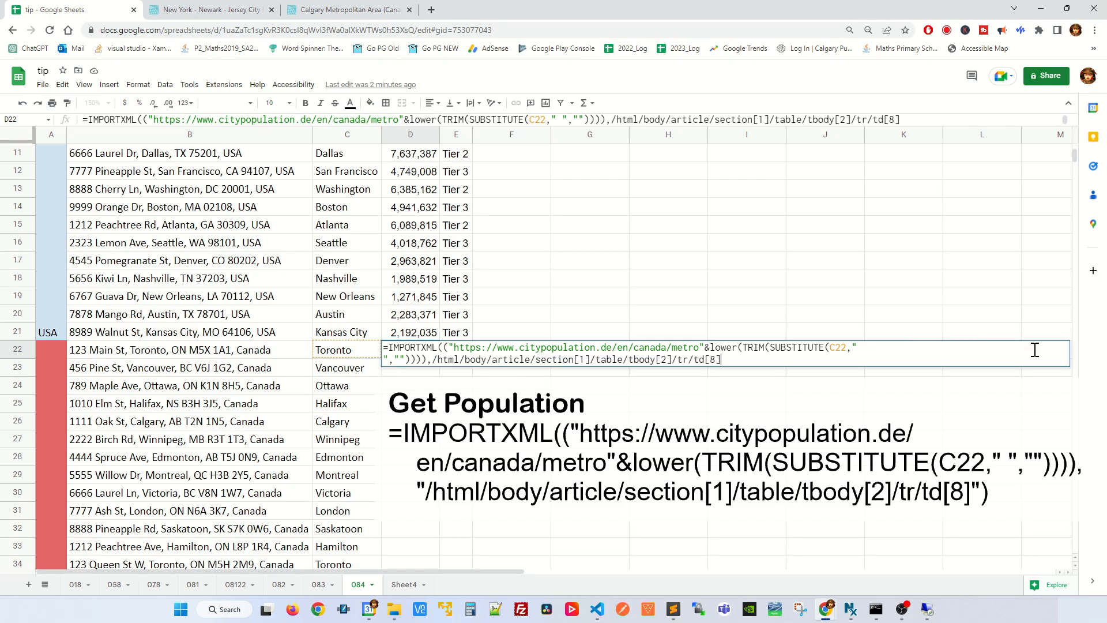
{"action": "type", "text": ")"}
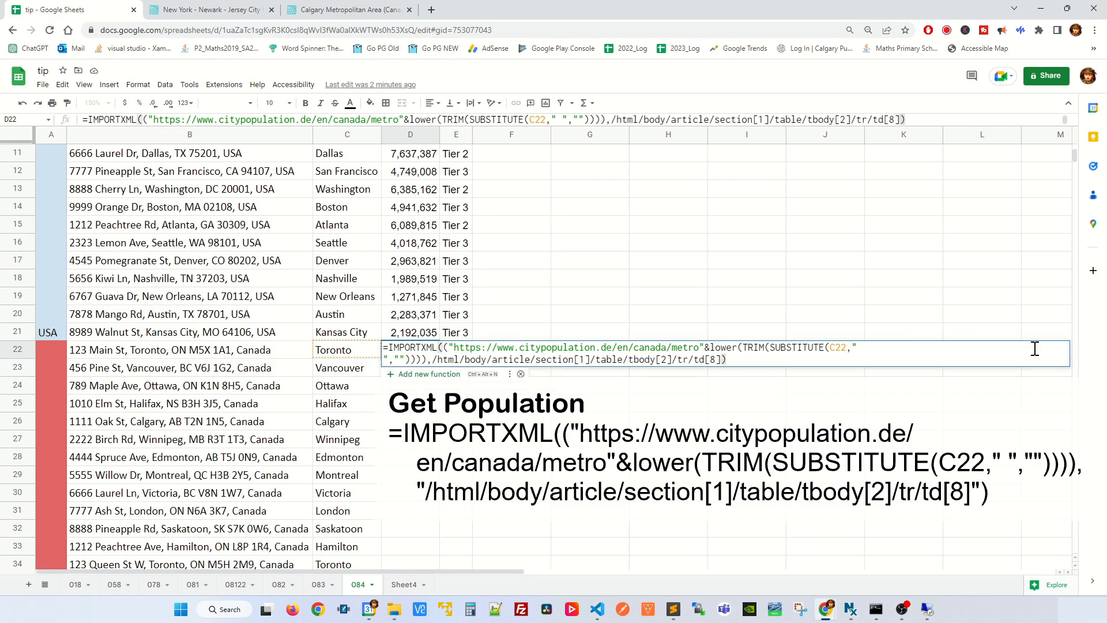
{"action": "key", "text": "Return"}
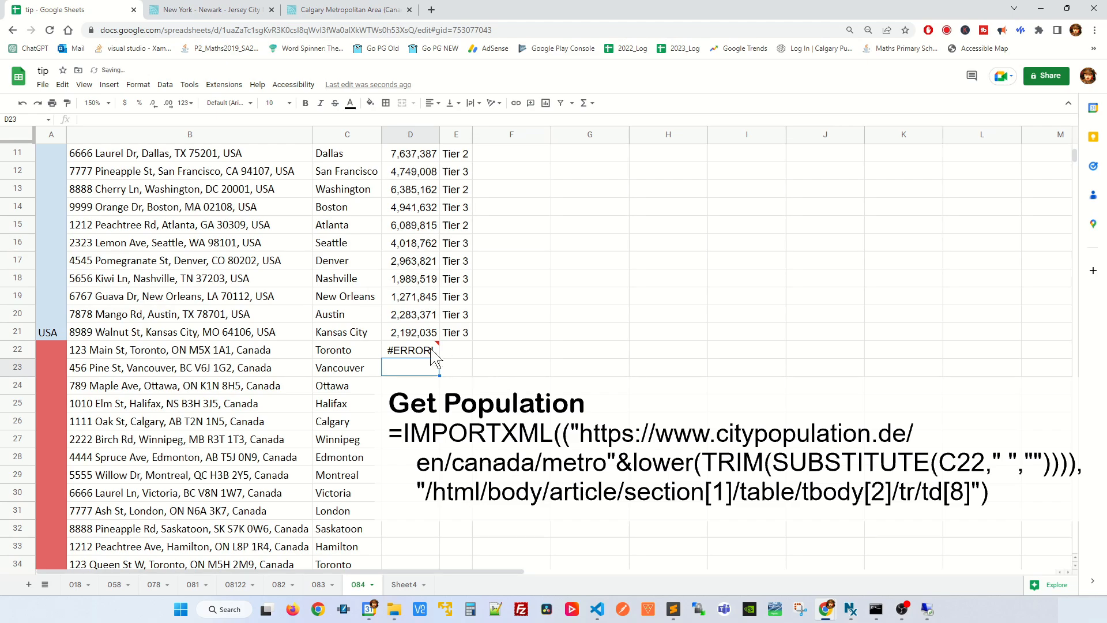
{"action": "left_click", "coordinate": [432, 351]}
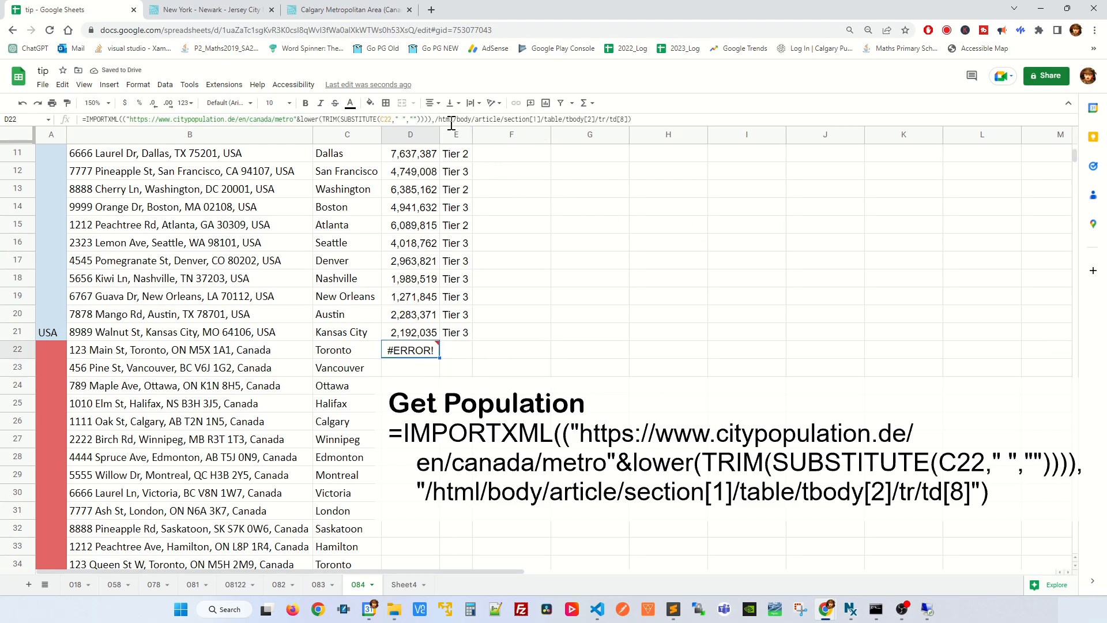
Step: Enclose the XPath in D22's IMPORTXML formula in double quotes, commit the formula, and reselect the cell
{"action": "double_click", "coordinate": [411, 353]}
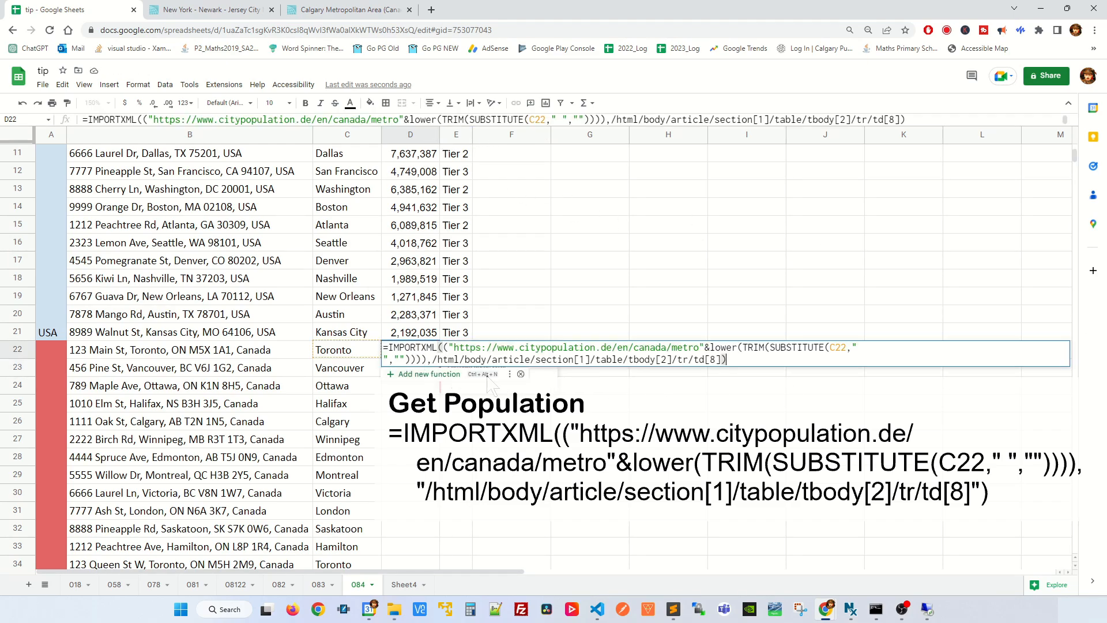
{"action": "left_click", "coordinate": [434, 361]}
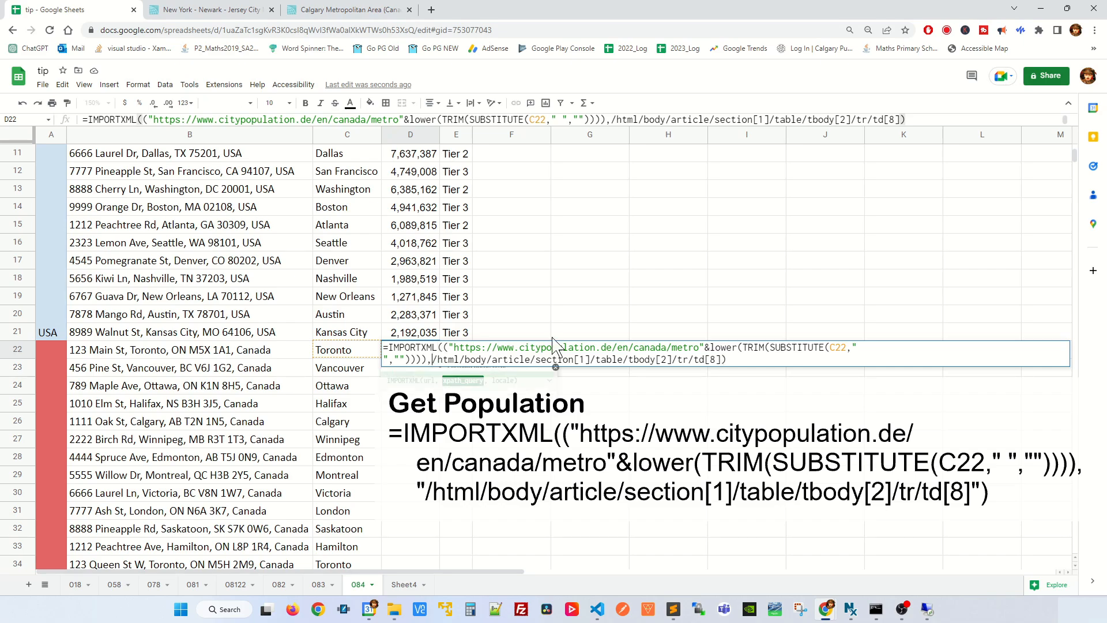
{"action": "type", "text": "\""}
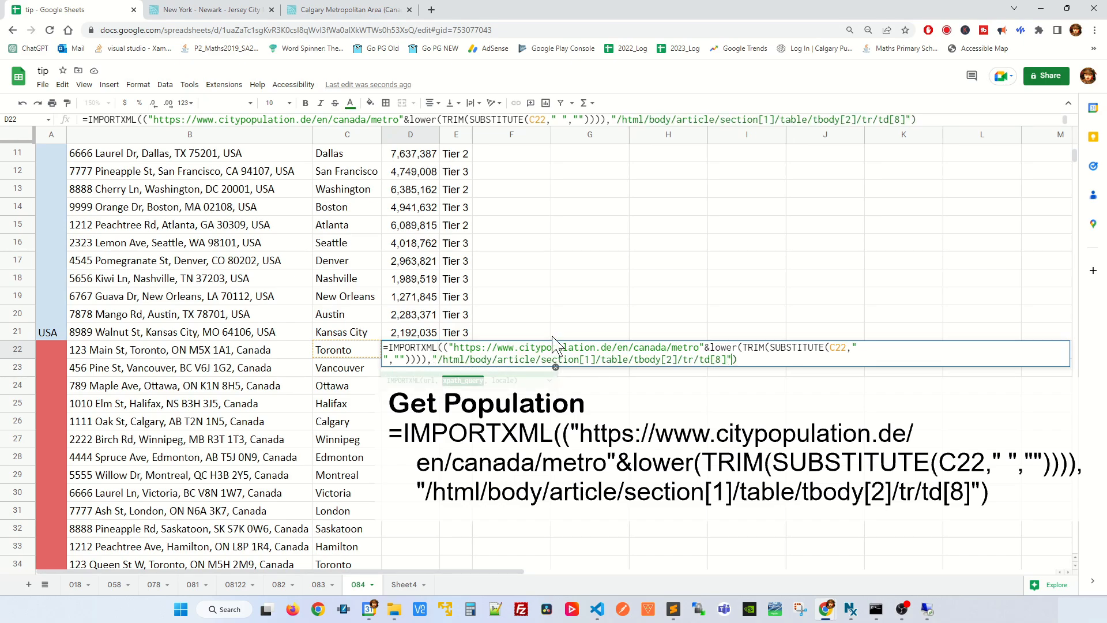
{"action": "key", "text": "Return"}
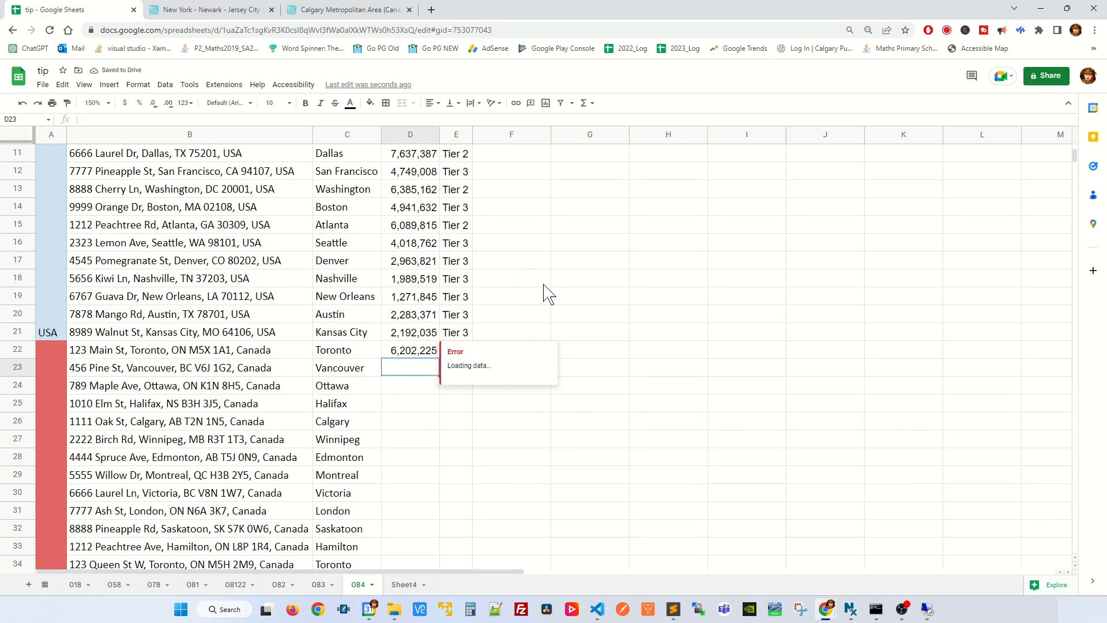
{"action": "left_click", "coordinate": [404, 352]}
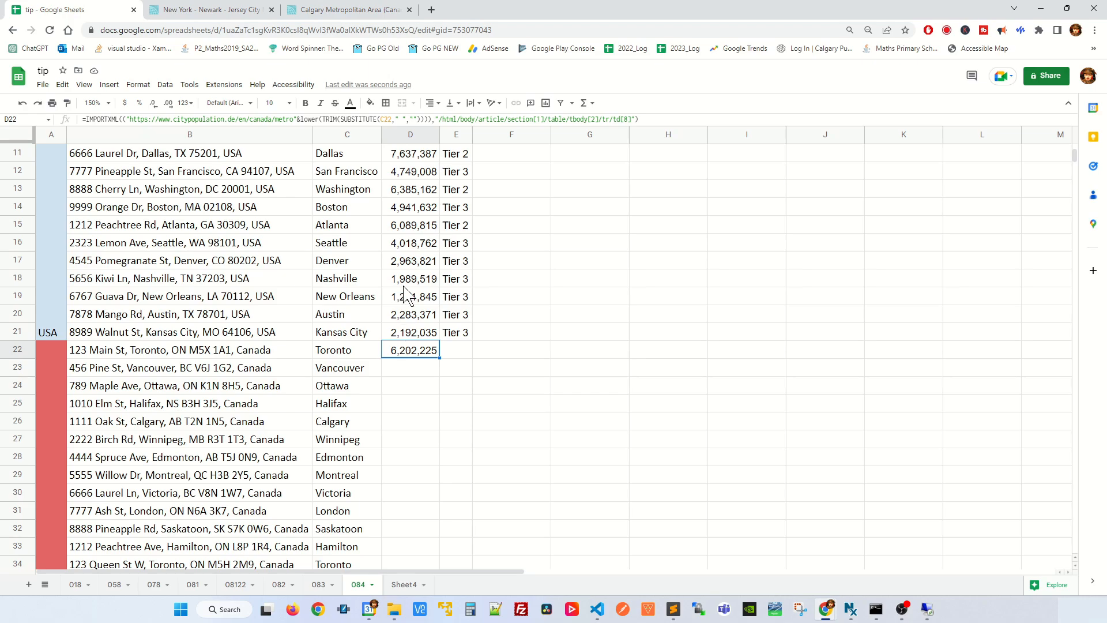
Step: Copy D22's population formula to Calgary's row in D26 and compare the result with the Calgary page on citypopulation.de
{"action": "left_click", "coordinate": [370, 10]}
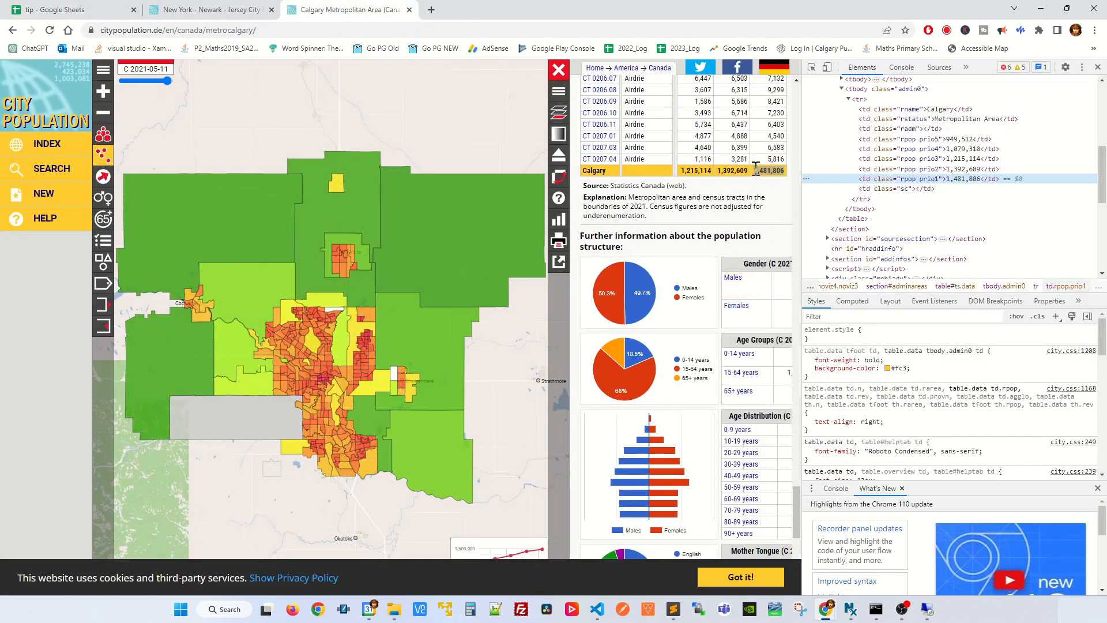
{"action": "left_click", "coordinate": [75, 10]}
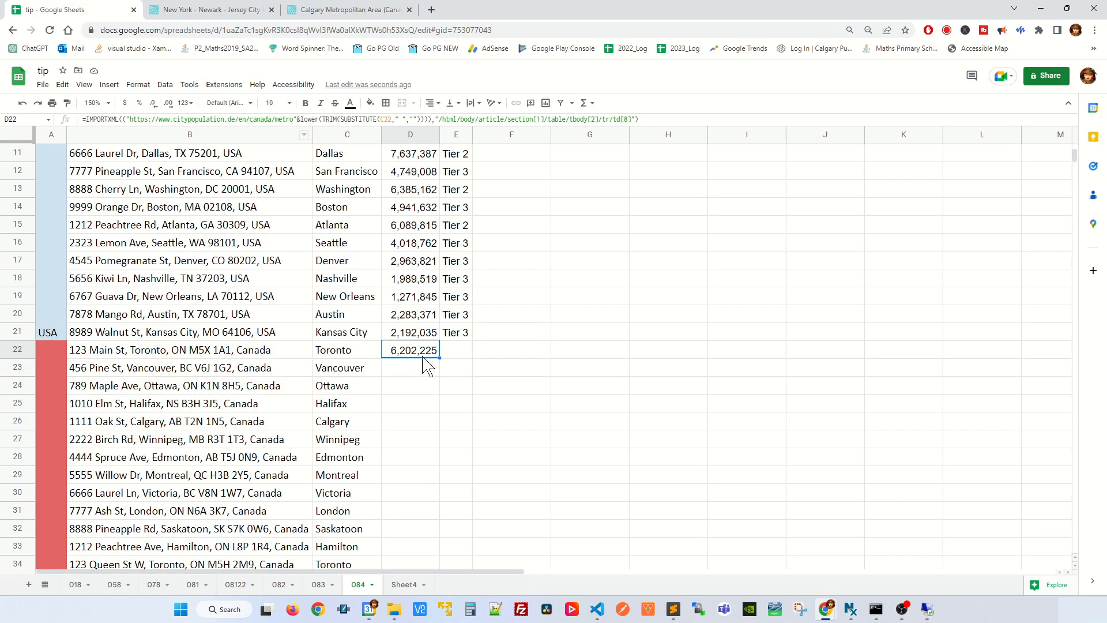
{"action": "key", "text": "ctrl+c"}
{"action": "key", "text": "Down"}
{"action": "key", "text": "Down"}
{"action": "key", "text": "Down"}
{"action": "key", "text": "Down"}
{"action": "key", "text": "Down"}
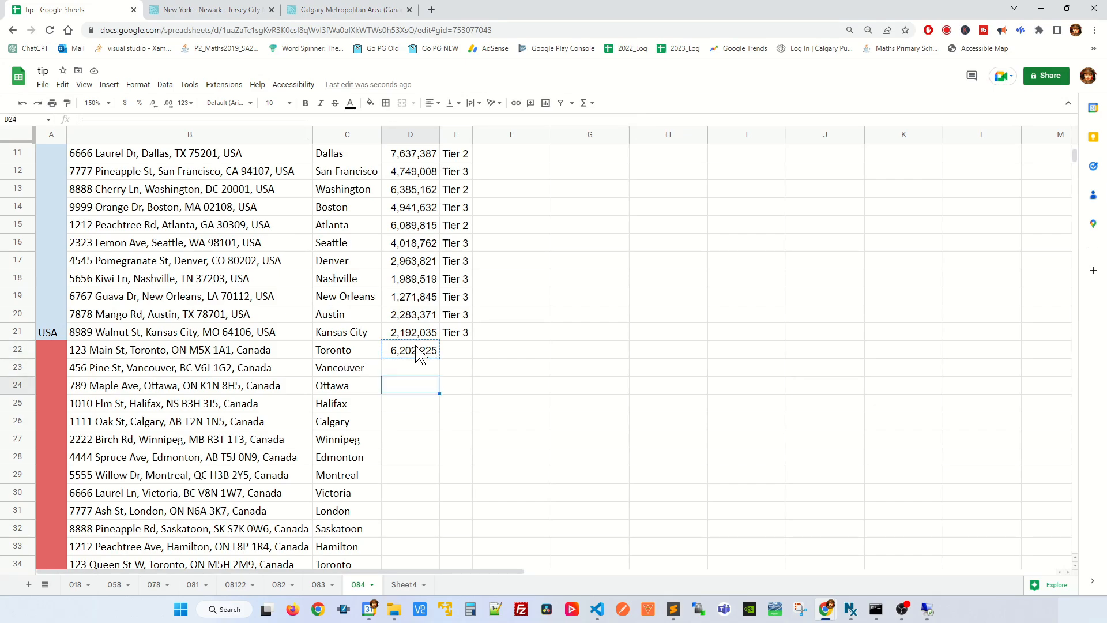
{"action": "key", "text": "Up"}
{"action": "key", "text": "ctrl+v"}
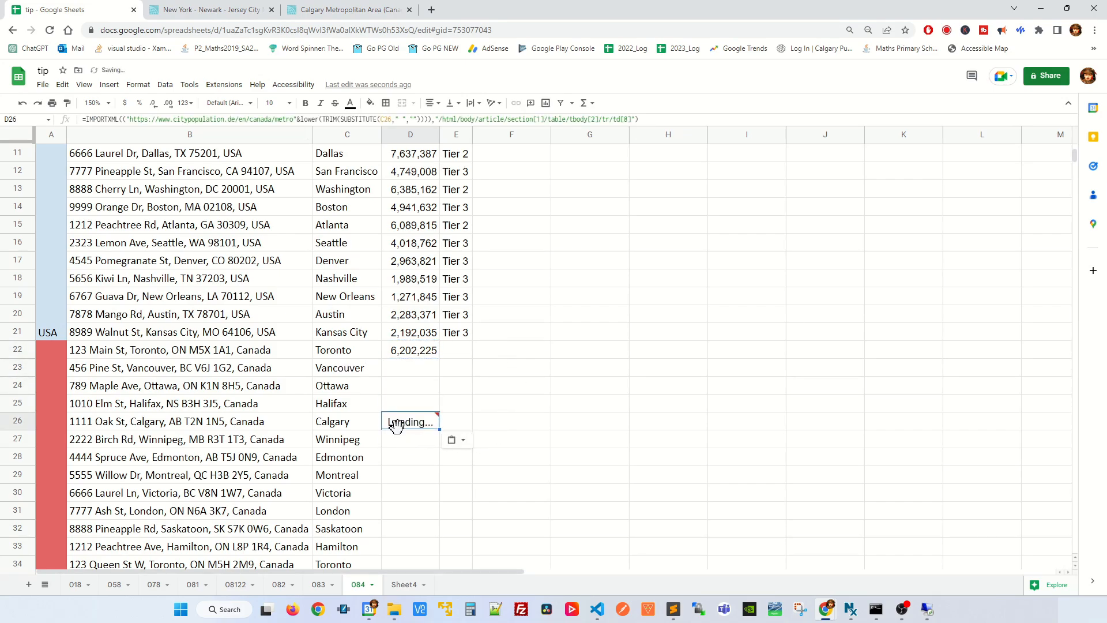
{"action": "mouse_move", "coordinate": [416, 429]}
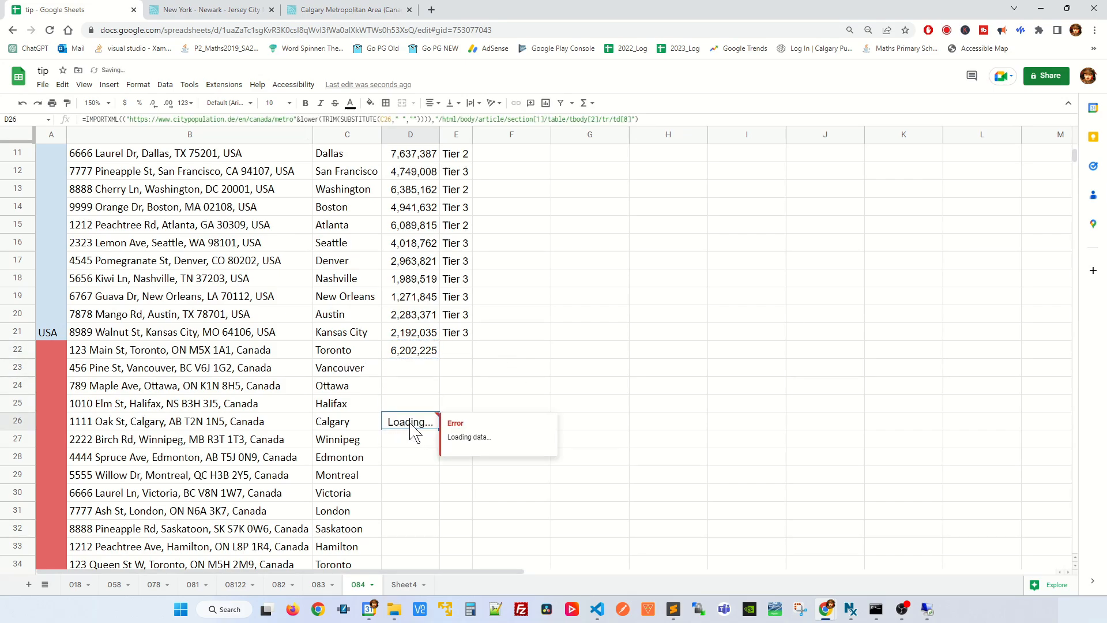
{"action": "left_click", "coordinate": [381, 9]}
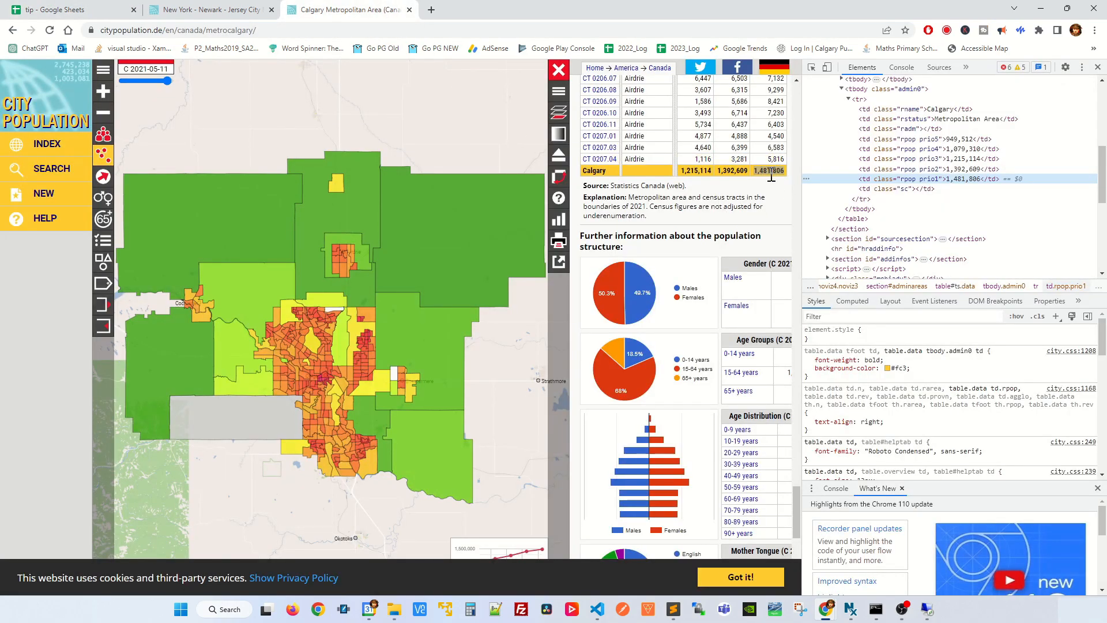
{"action": "left_click", "coordinate": [104, 9]}
Step: Fill D22's population formula down through D39 for the remaining Canadian cities
{"action": "left_click", "coordinate": [423, 351]}
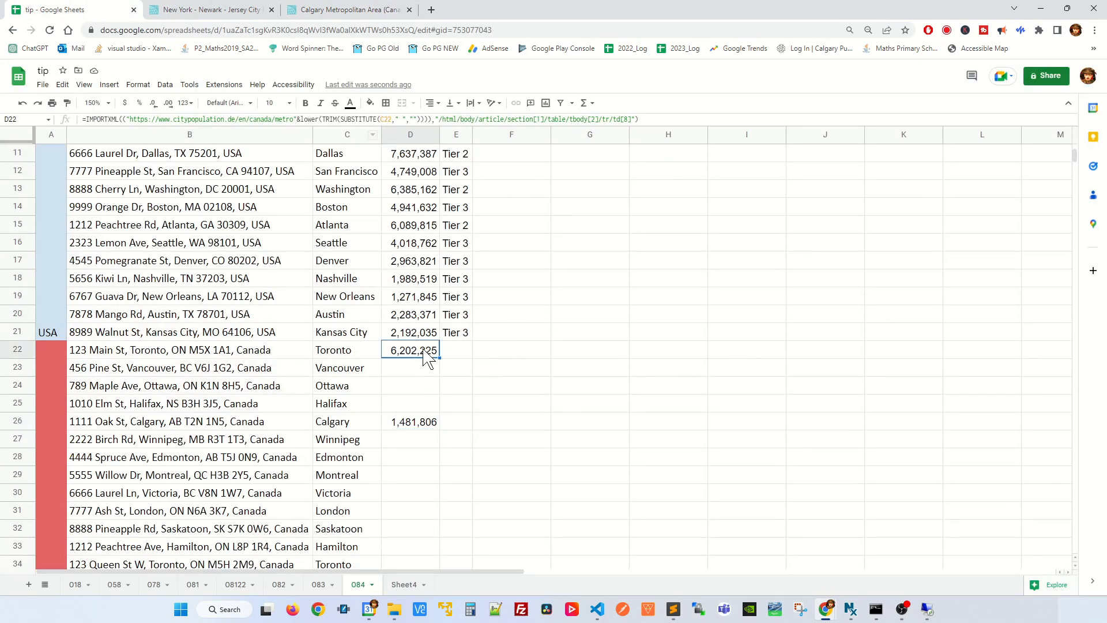
{"action": "left_click_drag", "start_coordinate": [438, 358], "coordinate": [425, 183]}
{"action": "scroll", "coordinate": [545, 271], "scroll_direction": "up", "scroll_amount": 8}
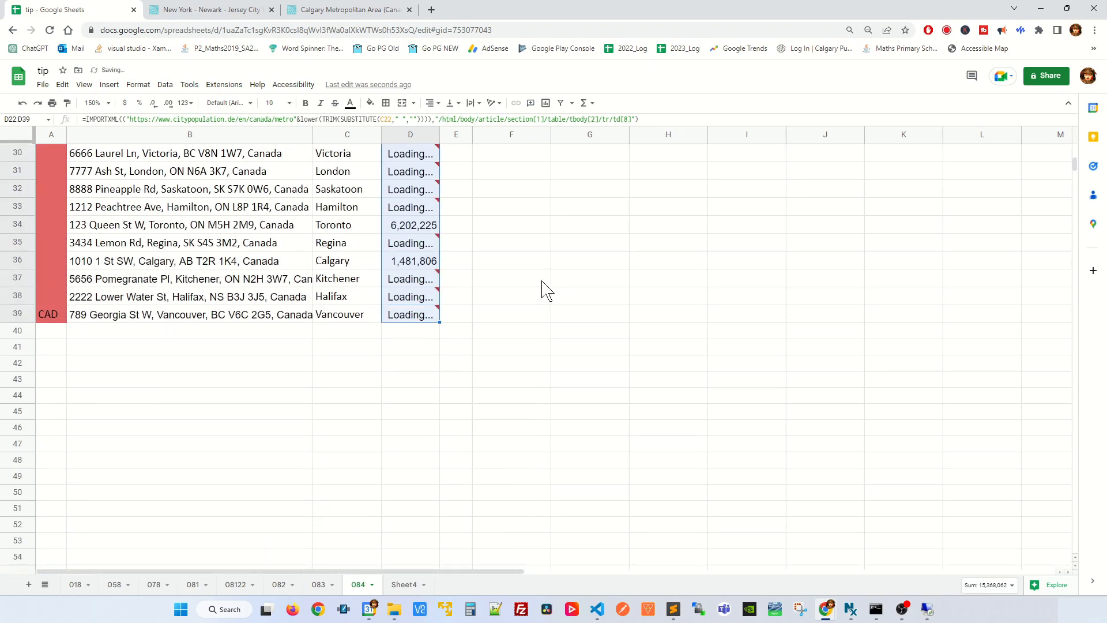
Step: Copy the tier formula from E21 into E22 for Toronto
{"action": "left_click", "coordinate": [458, 316]}
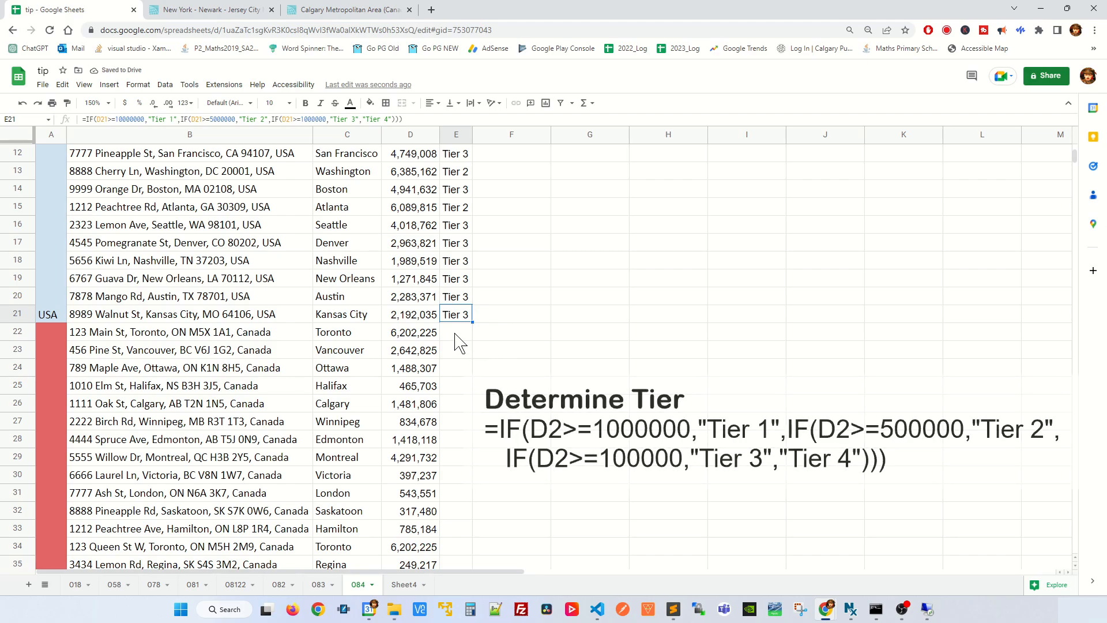
{"action": "left_click", "coordinate": [455, 335]}
{"action": "key", "text": "ctrl+v"}
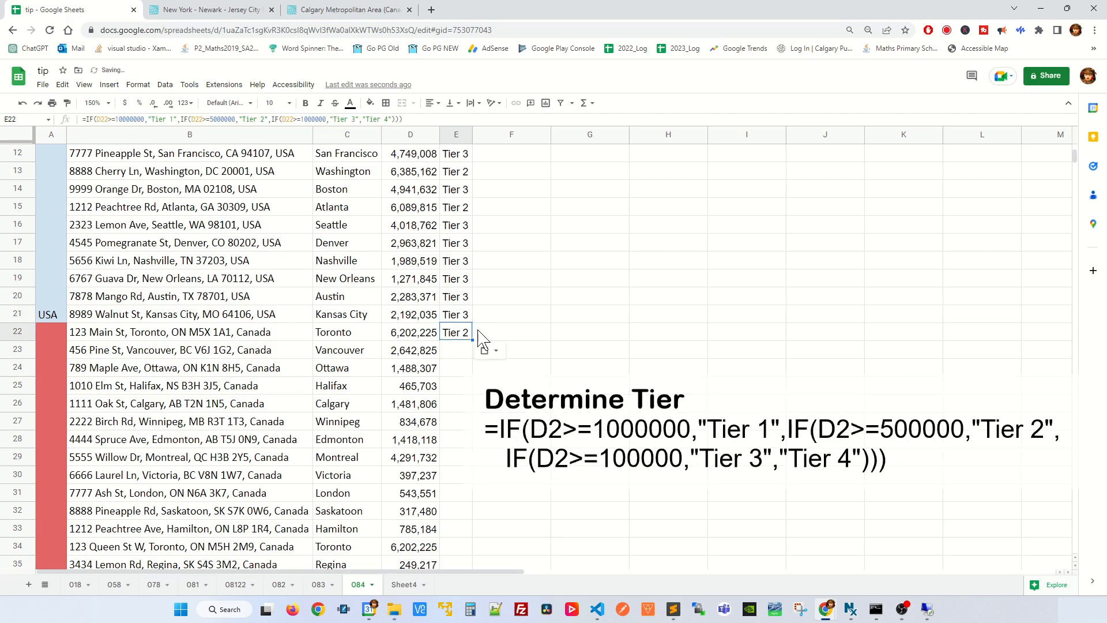
Step: Set E22's population thresholds to 1000000 for Tier 1, 500000 for Tier 2 and 100000 for Tier 3, and commit the formula
{"action": "left_click", "coordinate": [139, 119]}
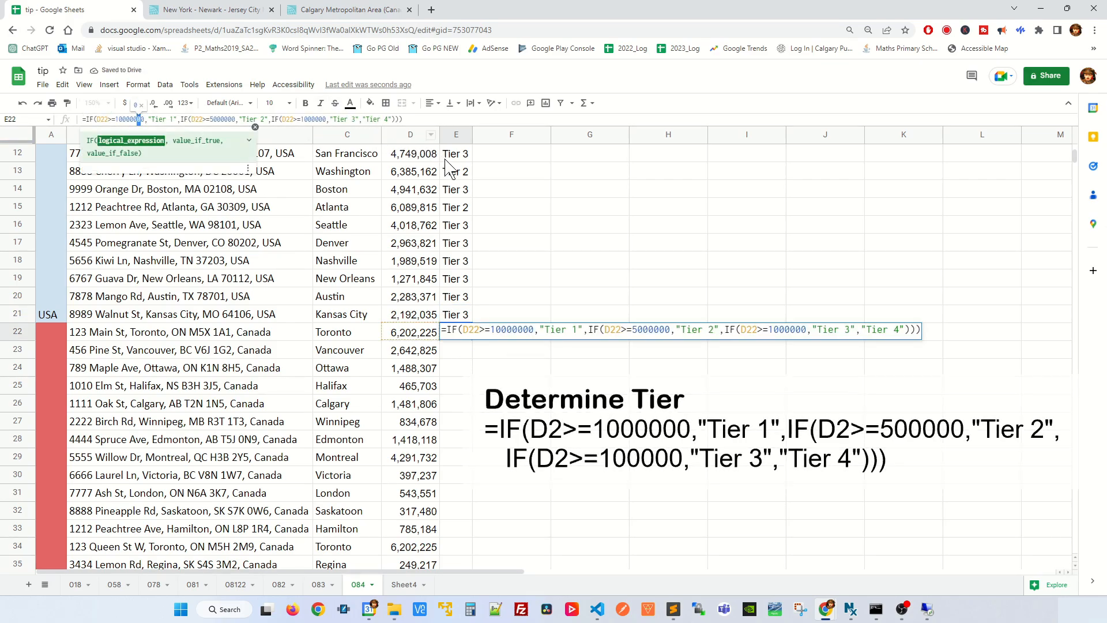
{"action": "key", "text": "BackSpace"}
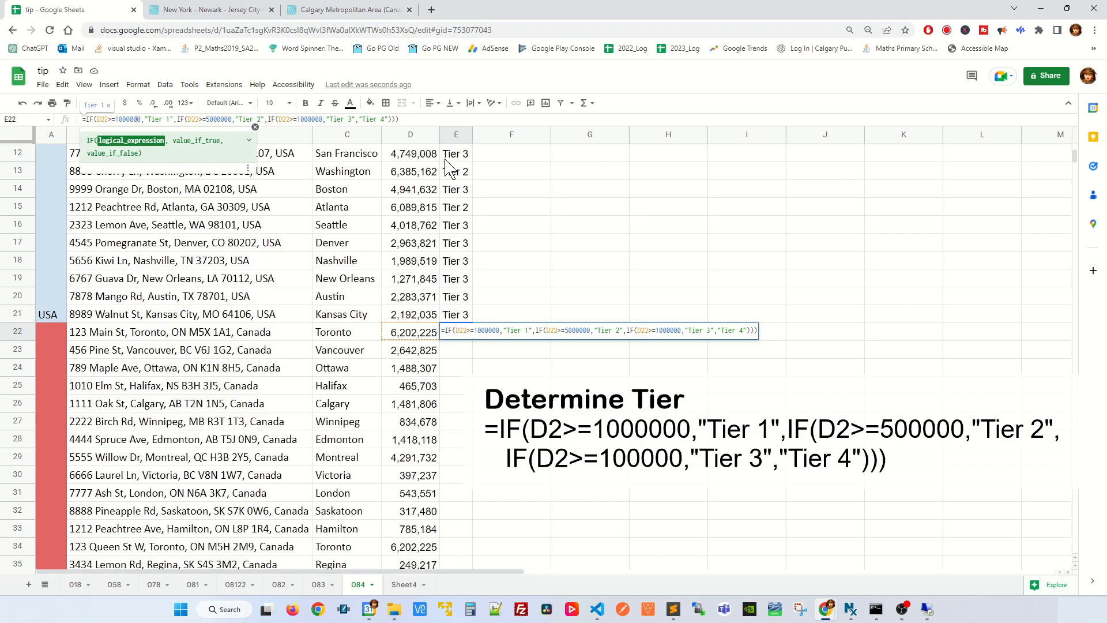
{"action": "key", "text": "shift+Left"}
{"action": "key", "text": "shift+Left"}
{"action": "key", "text": "Right"}
{"action": "key", "text": "Right"}
{"action": "key", "text": "Right"}
{"action": "key", "text": "Right"}
{"action": "key", "text": "Right"}
{"action": "key", "text": "Right"}
{"action": "key", "text": "Right"}
{"action": "key", "text": "Right"}
{"action": "key", "text": "Right"}
{"action": "key", "text": "Right"}
{"action": "key", "text": "Right"}
{"action": "key", "text": "Right"}
{"action": "key", "text": "Right"}
{"action": "key", "text": "Right"}
{"action": "key", "text": "Right"}
{"action": "key", "text": "Right"}
{"action": "key", "text": "Right"}
{"action": "key", "text": "Right"}
{"action": "key", "text": "Right"}
{"action": "key", "text": "BackSpace"}
{"action": "key", "text": "Right"}
{"action": "key", "text": "Right"}
{"action": "key", "text": "Right"}
{"action": "key", "text": "Right"}
{"action": "key", "text": "Right"}
{"action": "key", "text": "Right"}
{"action": "key", "text": "Right"}
{"action": "key", "text": "Right"}
{"action": "key", "text": "Right"}
{"action": "key", "text": "Right"}
{"action": "key", "text": "Right"}
{"action": "key", "text": "Right"}
{"action": "key", "text": "Right"}
{"action": "key", "text": "Right"}
{"action": "key", "text": "Right"}
{"action": "key", "text": "Right"}
{"action": "key", "text": "Right"}
{"action": "key", "text": "Right"}
{"action": "key", "text": "Right"}
{"action": "key", "text": "Right"}
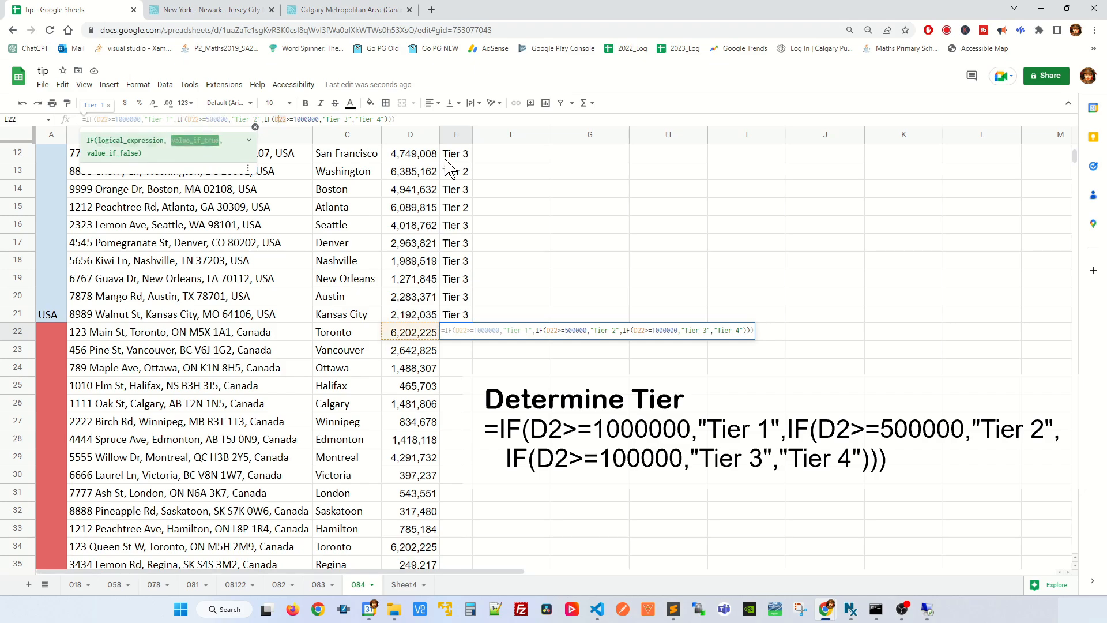
{"action": "key", "text": "BackSpace"}
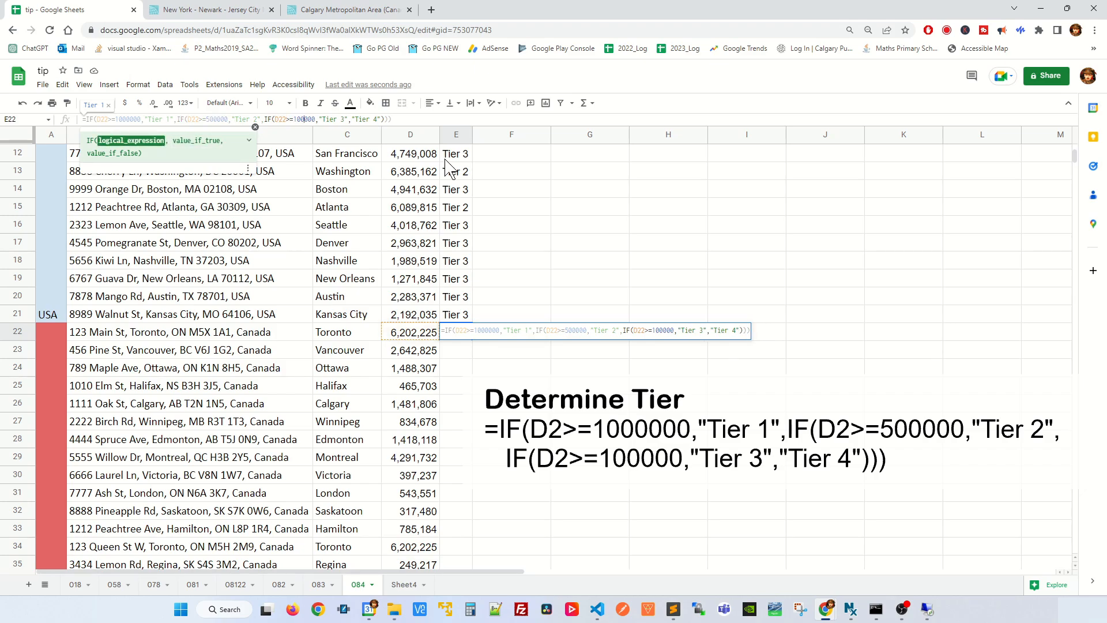
{"action": "key", "text": "Return"}
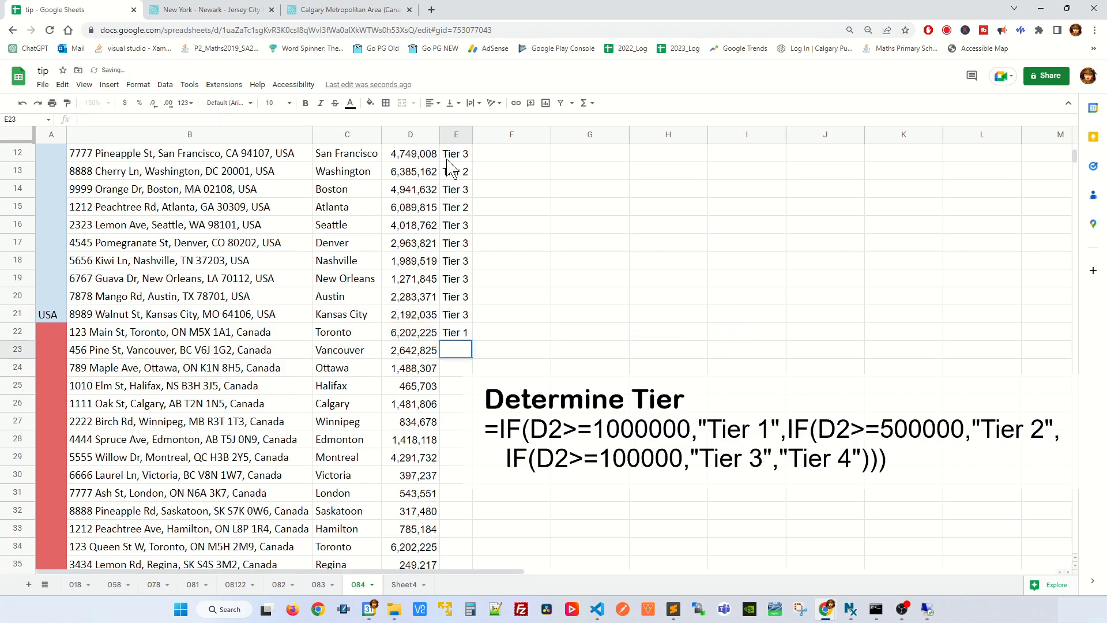
Step: Check E22's tier formula and fill it down column E for the Canadian cities
{"action": "double_click", "coordinate": [462, 330]}
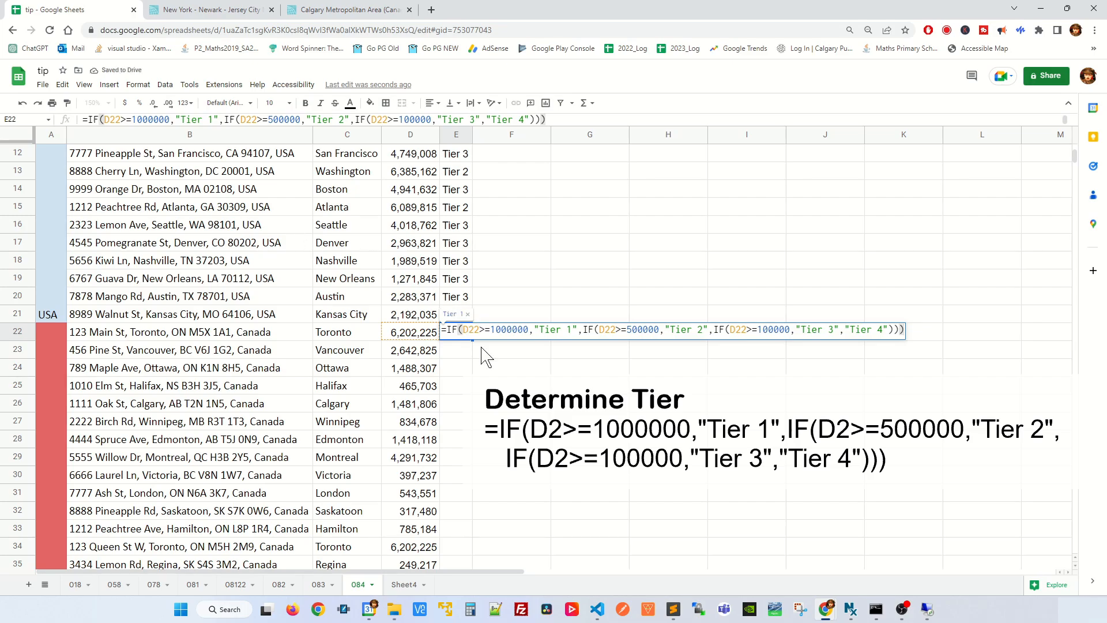
{"action": "left_click", "coordinate": [478, 367]}
{"action": "left_click", "coordinate": [464, 335]}
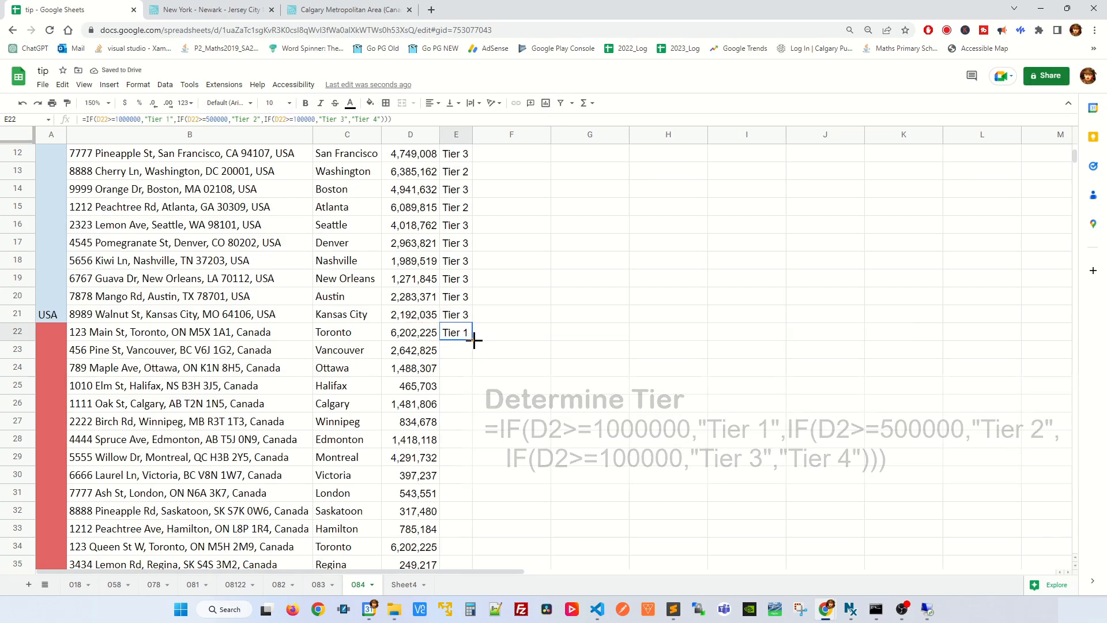
{"action": "left_click_drag", "start_coordinate": [472, 340], "coordinate": [464, 478]}
{"action": "left_click", "coordinate": [542, 369]}
{"action": "scroll", "coordinate": [472, 349], "scroll_direction": "up", "scroll_amount": 7}
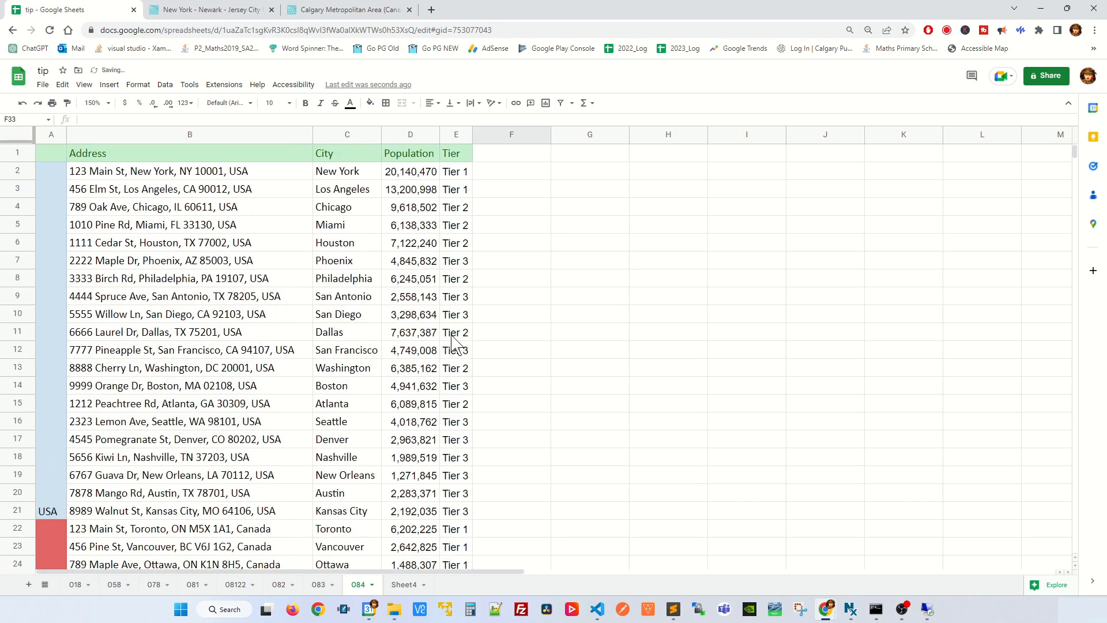
Step: Review the city, population and tier formulas in C2, D2 and E2
{"action": "left_click", "coordinate": [348, 176]}
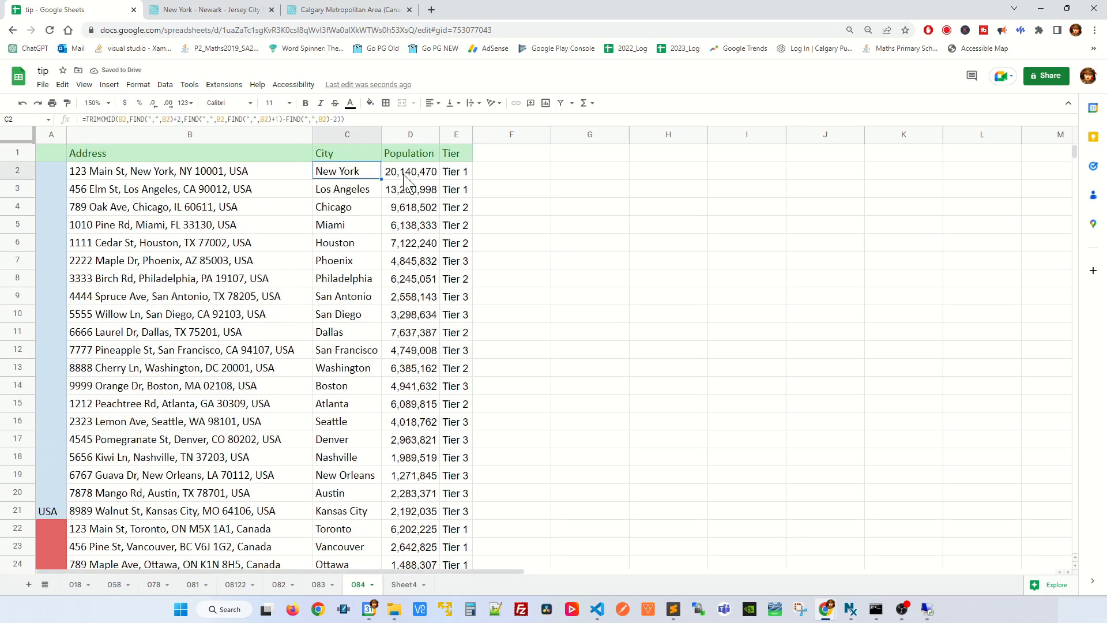
{"action": "left_click", "coordinate": [416, 177]}
{"action": "left_click", "coordinate": [459, 177]}
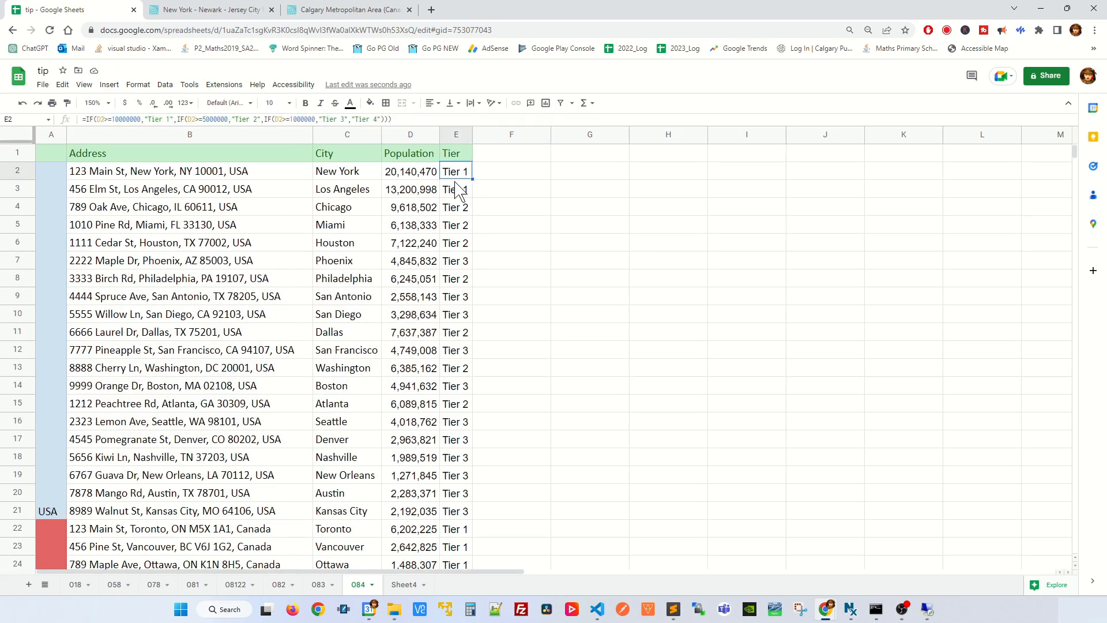